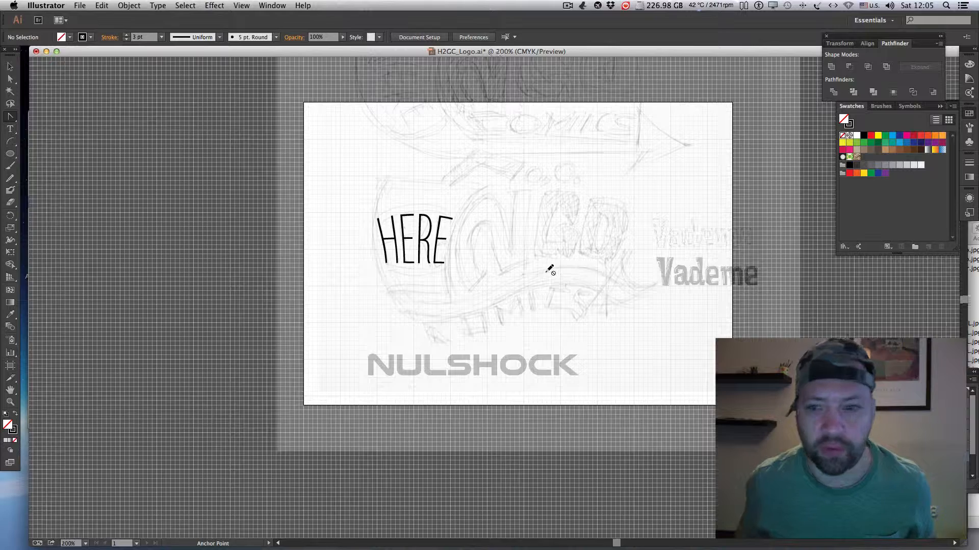
scroll(550, 270, "up", 3)
scroll(549, 270, "down", 3)
scroll(550, 269, "up", 1)
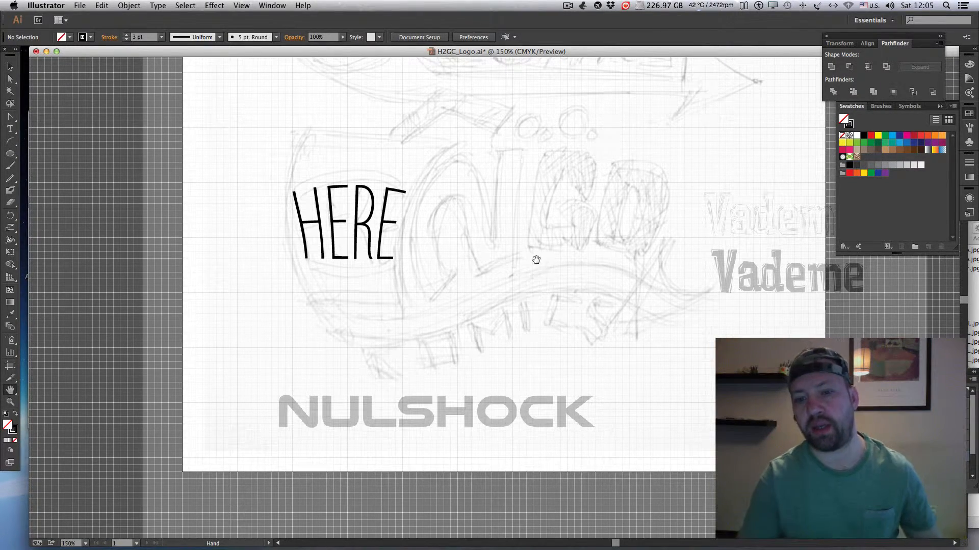
left_click_drag(533, 260, 488, 291)
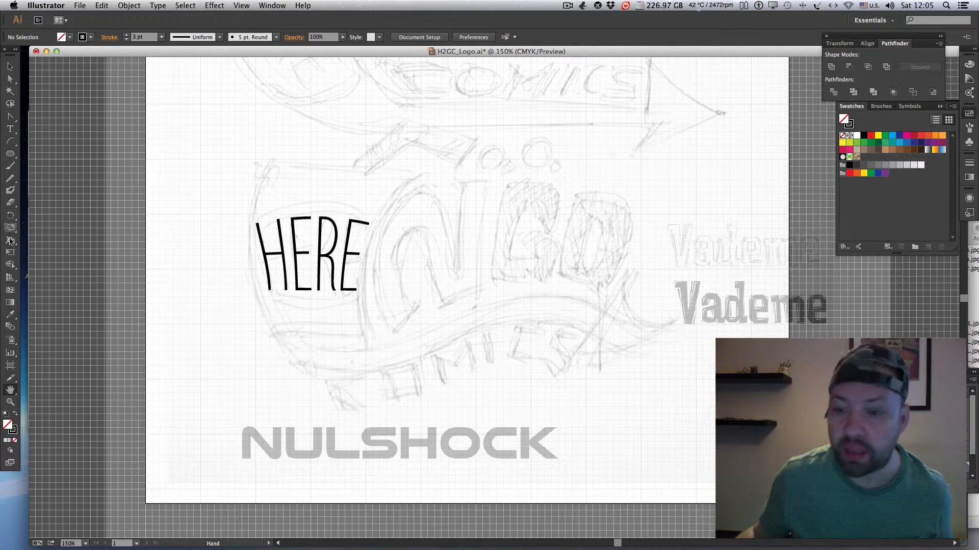
left_click(10, 117)
left_click(10, 131)
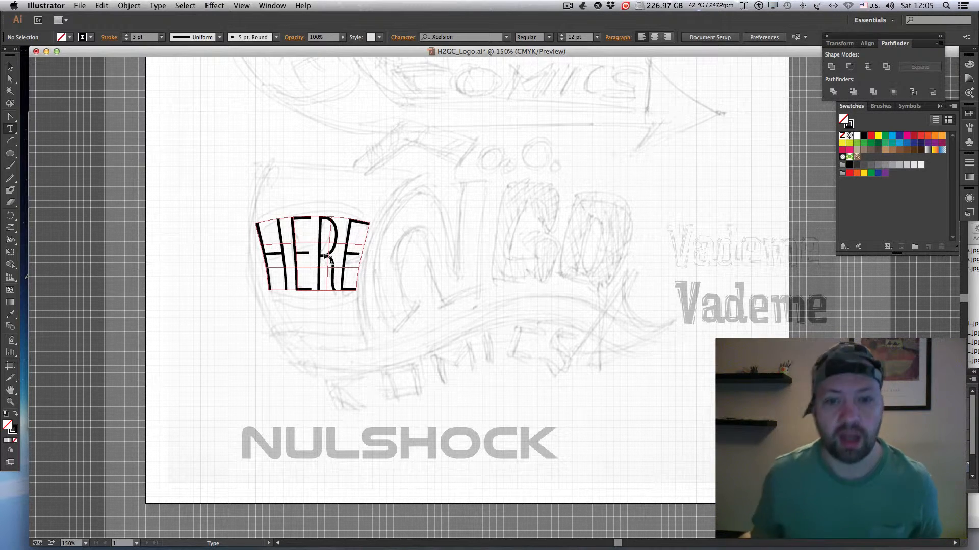
left_click(324, 254)
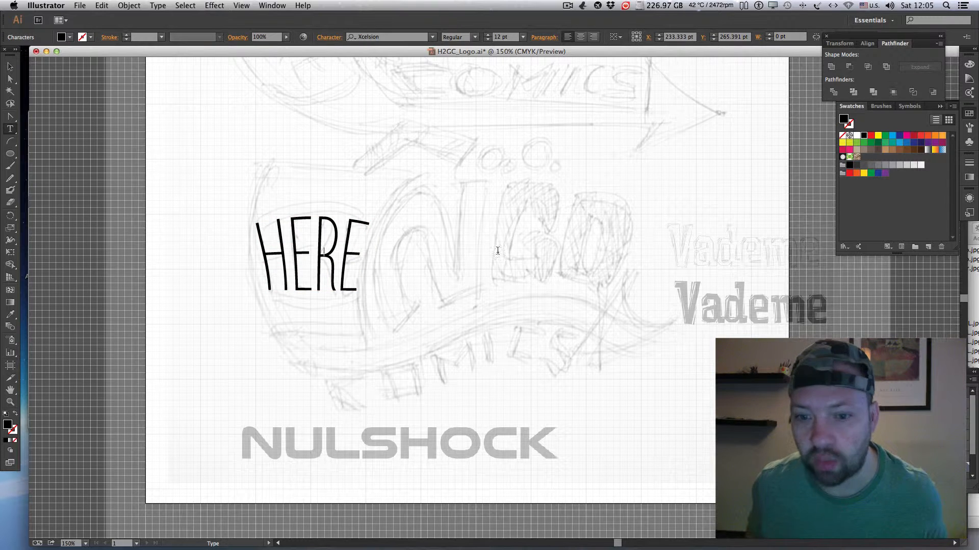
key("Escape")
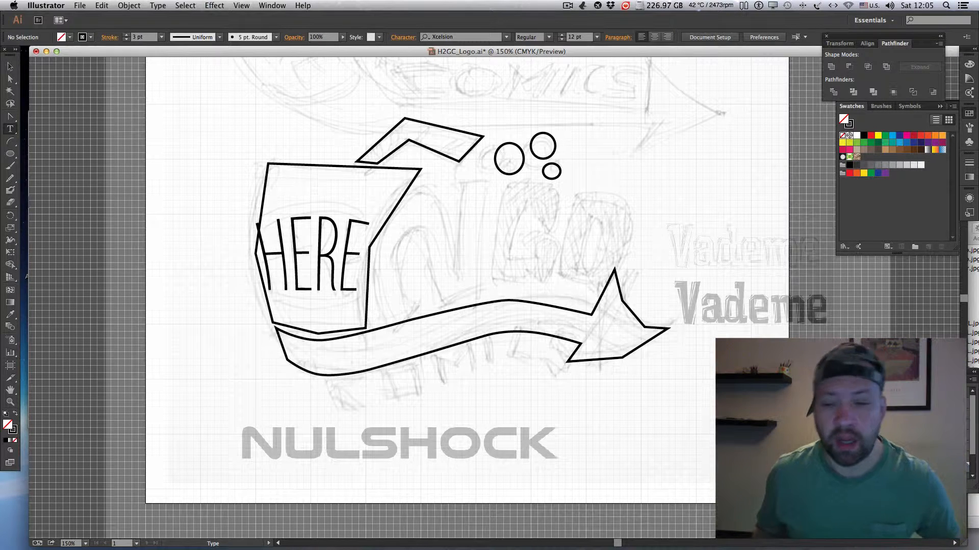
left_click(563, 7)
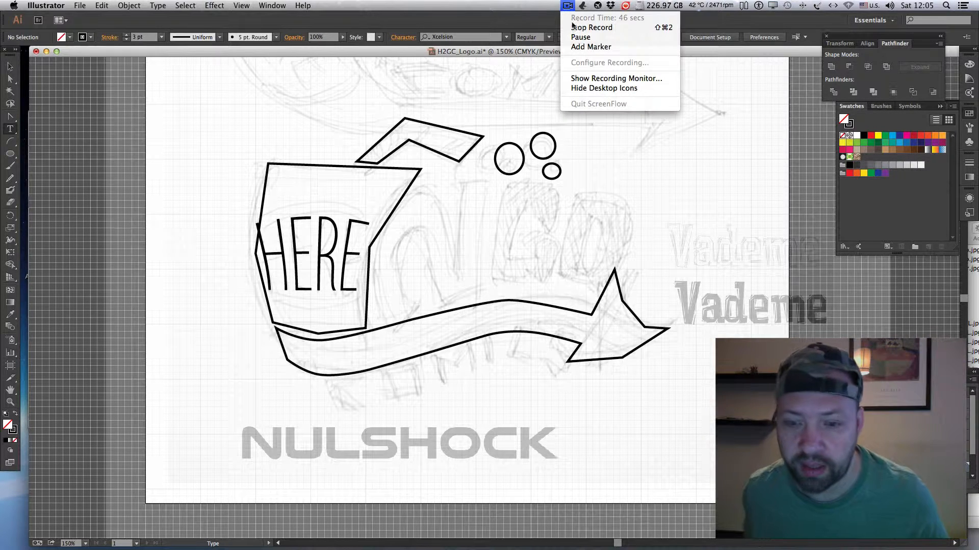
left_click(574, 33)
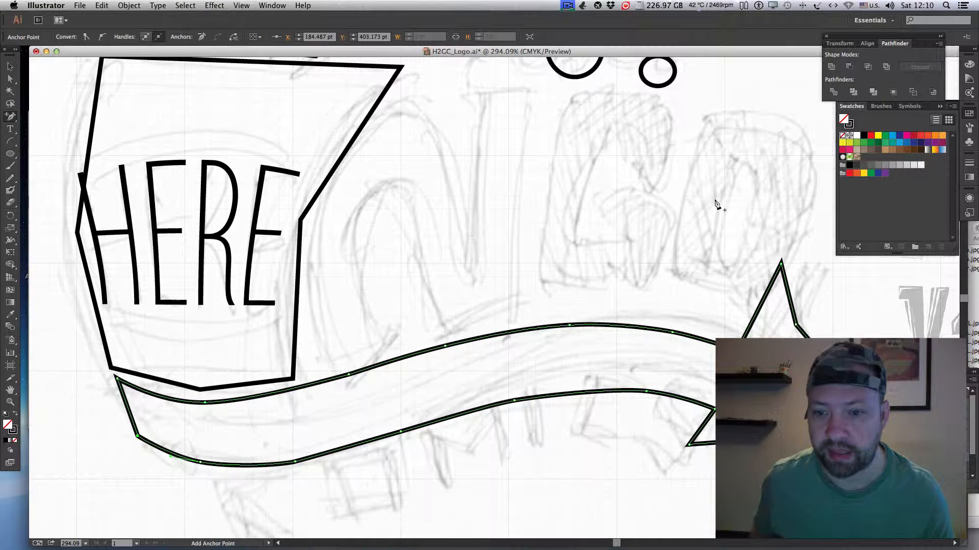
Nudge the anchor point on the arrowhead's lower edge slightly upward to about X 620 pt, Y 402 pt.
key("minus")
key("super")
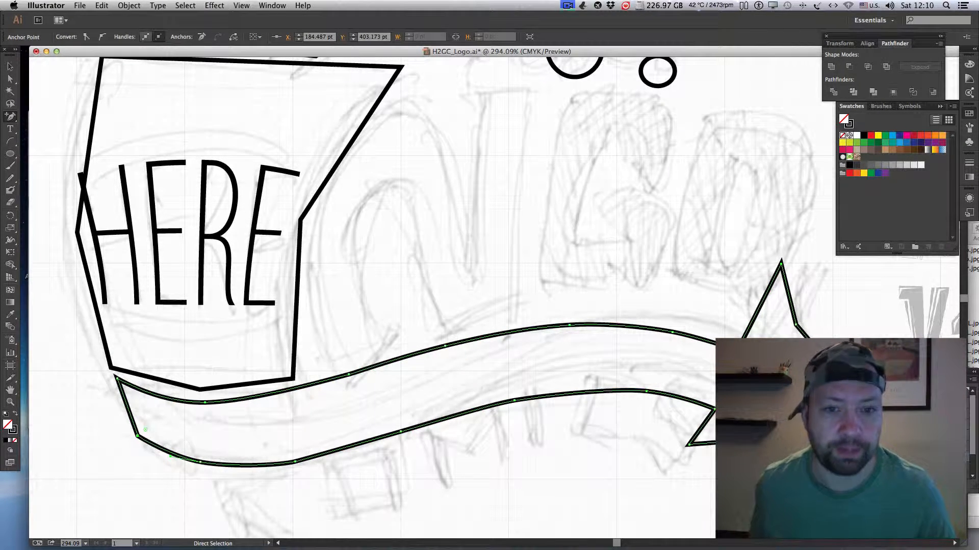
left_click(689, 444, "super")
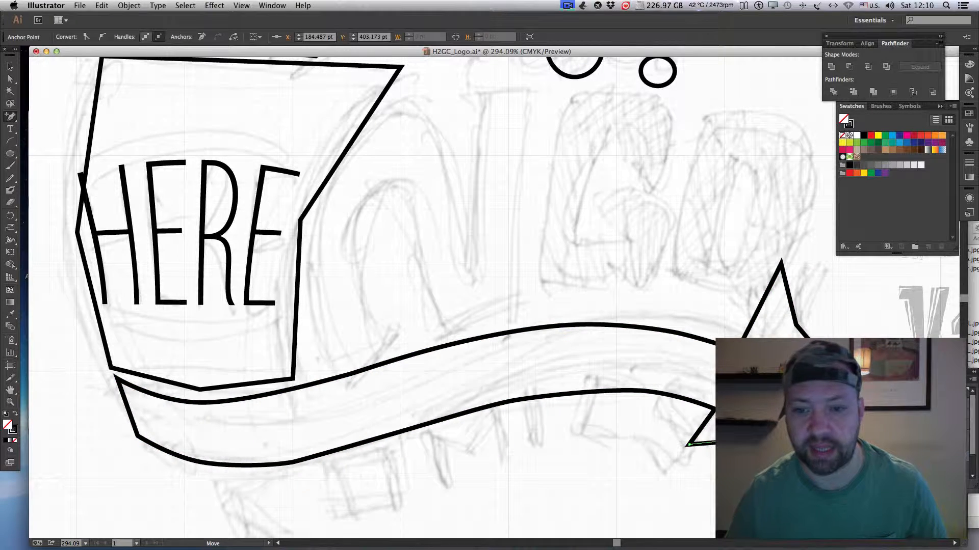
left_click_drag(790, 438, 790, 434)
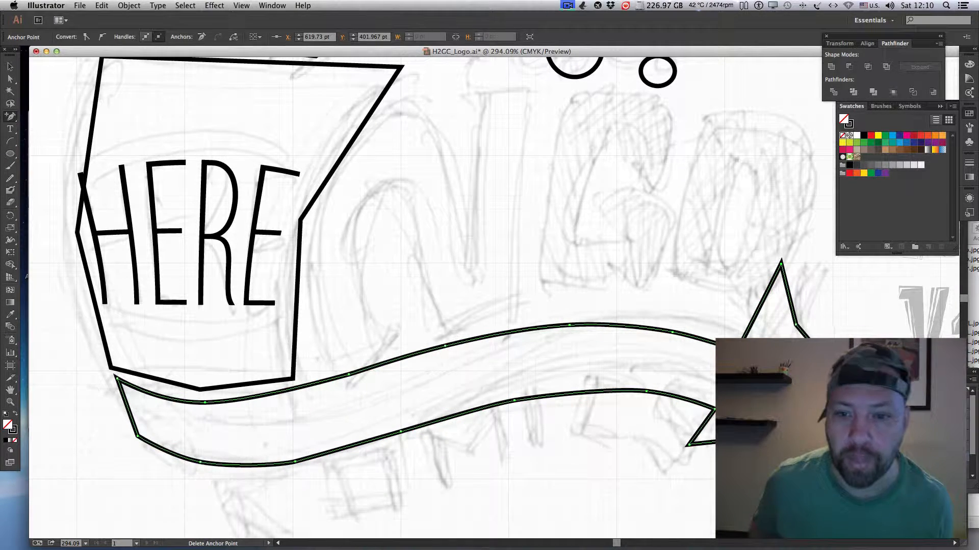
key("a")
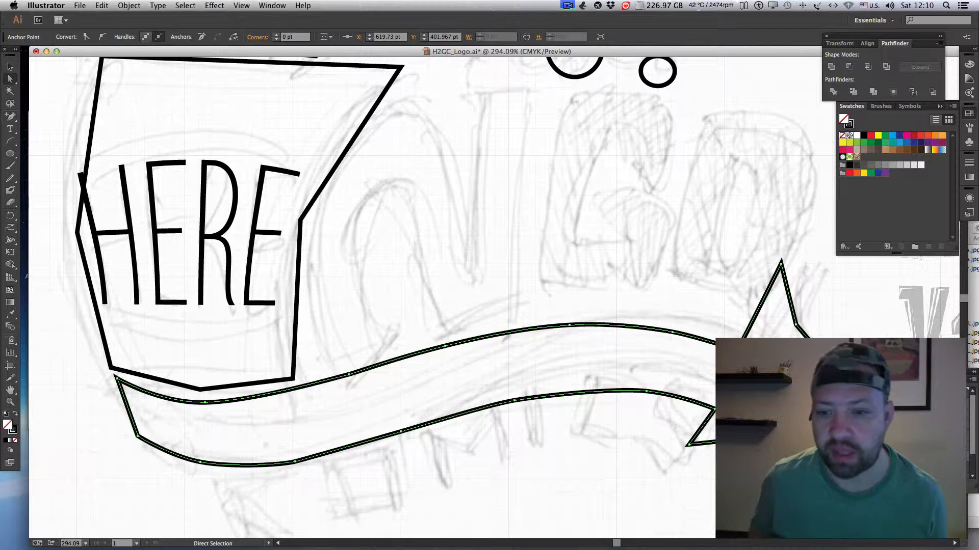
key("space")
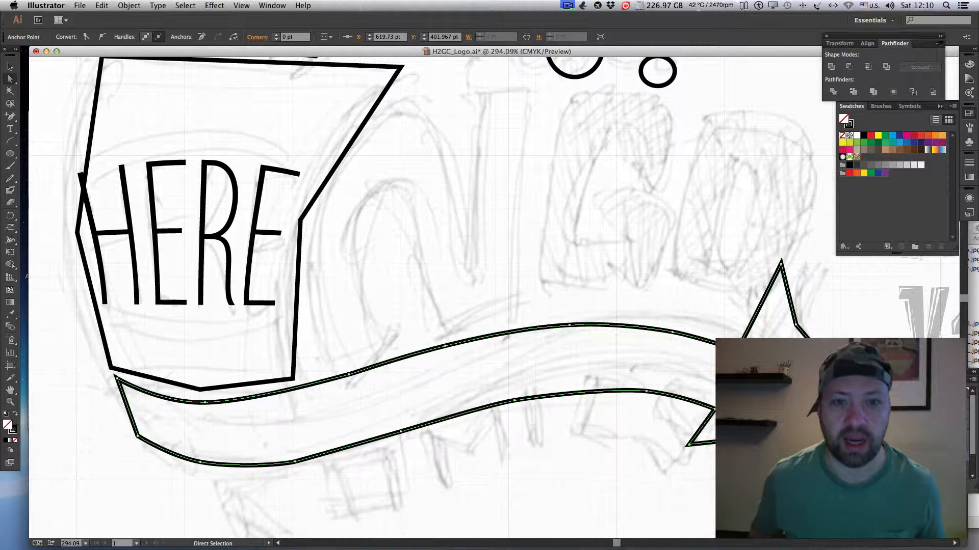
Try to curve the arrowhead's back edge below its upper tip with the Anchor Point tool, and undo the changes.
key("shift+c")
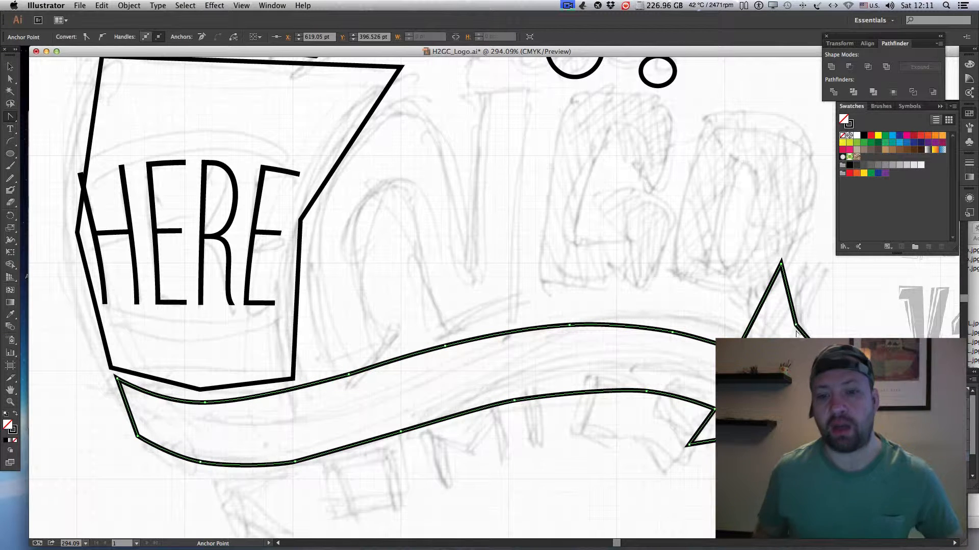
left_click_drag(796, 324, 808, 339)
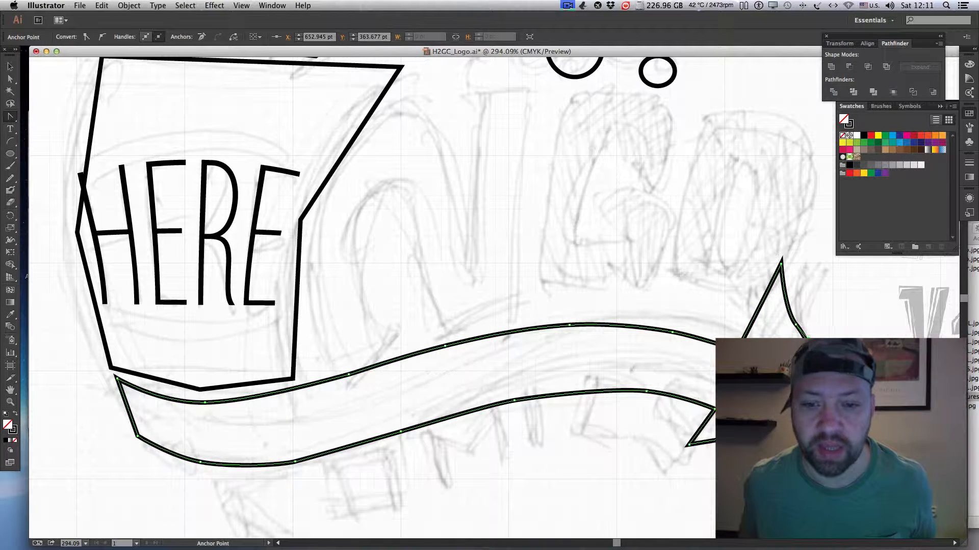
key("F7")
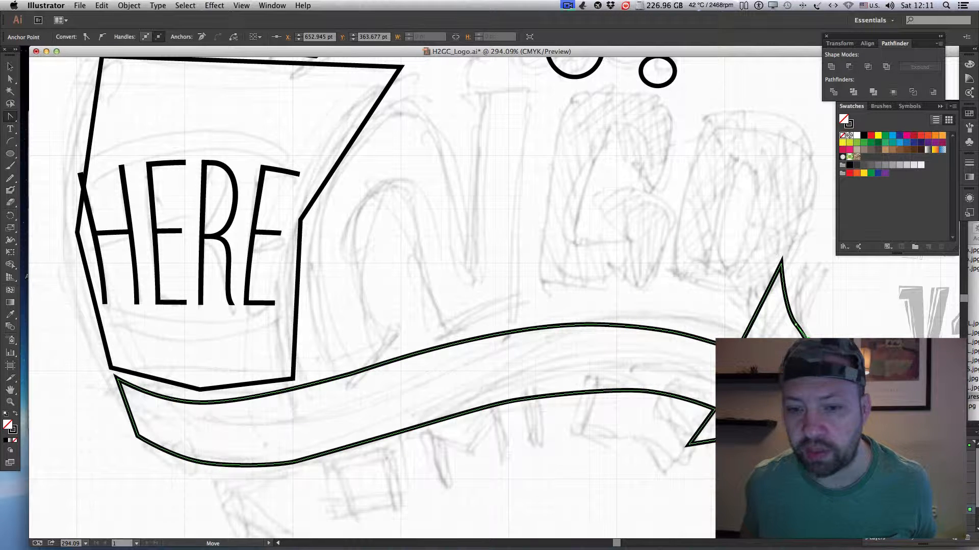
key("super+z")
left_click_drag(795, 324, 800, 332)
key("super+z")
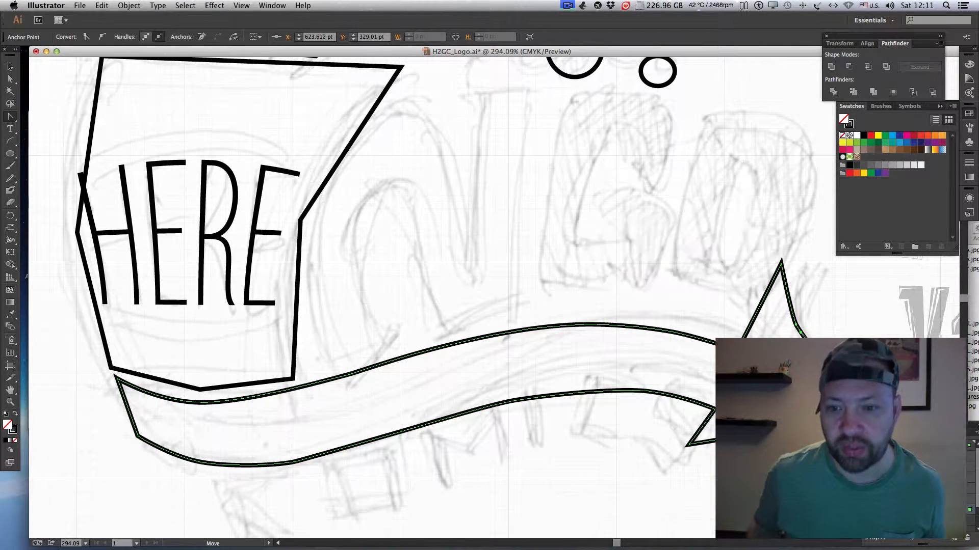
key("super+z")
key("super+z")
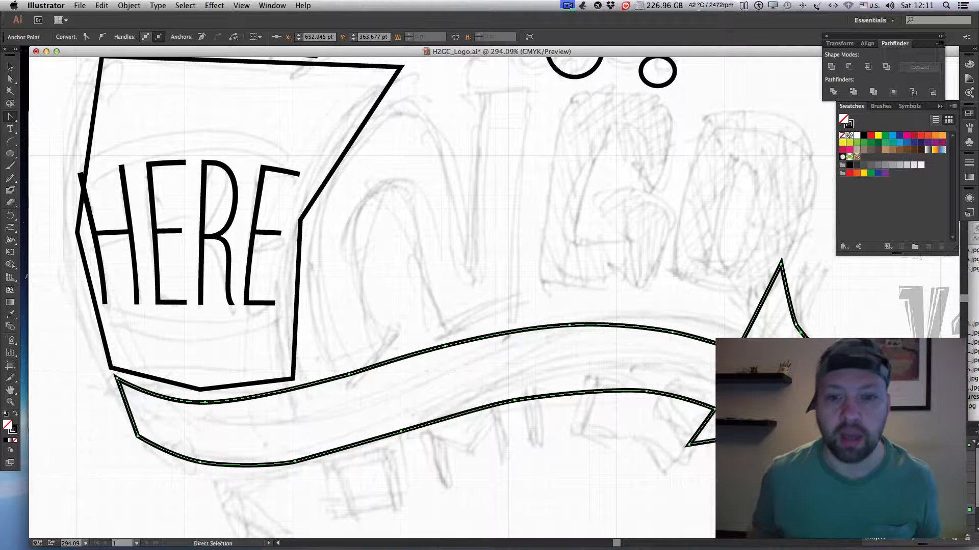
key("ctrl+super+d")
key("super+z")
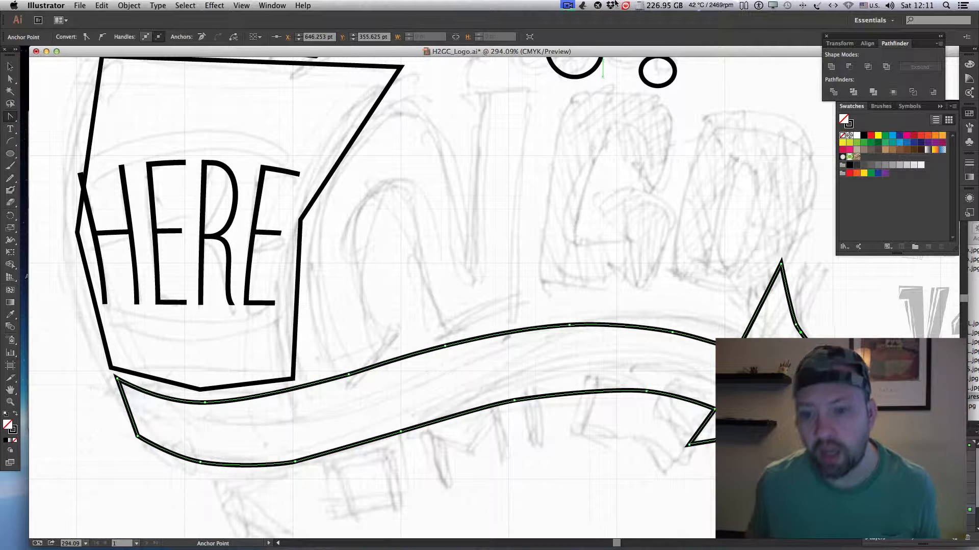
left_click(566, 6)
left_click(577, 37)
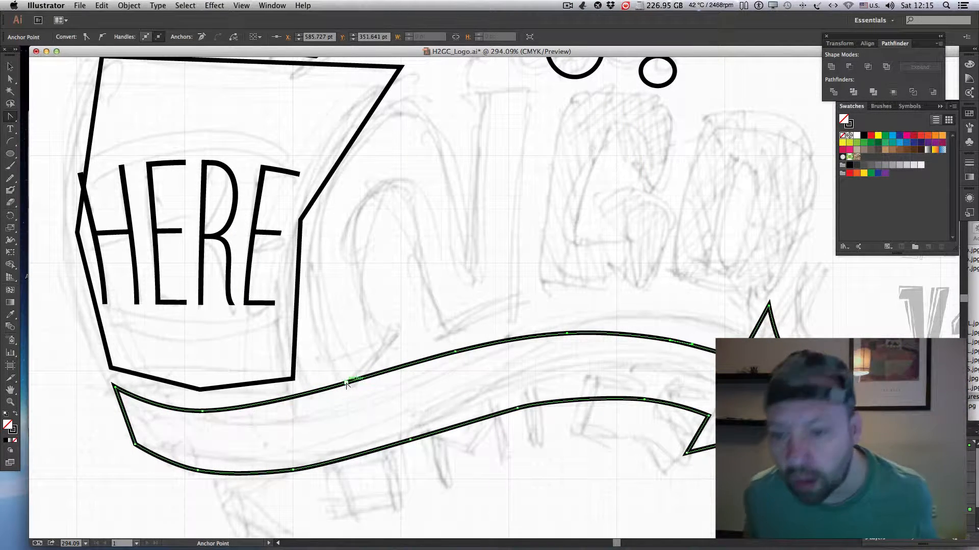
Smooth the ribbon's middle curves by pulling new handles from two upper-edge anchors and two lower-edge anchors.
mouse_move(346, 382)
left_mouse_down()
mouse_move(368, 377)
mouse_move(346, 382)
left_mouse_up()
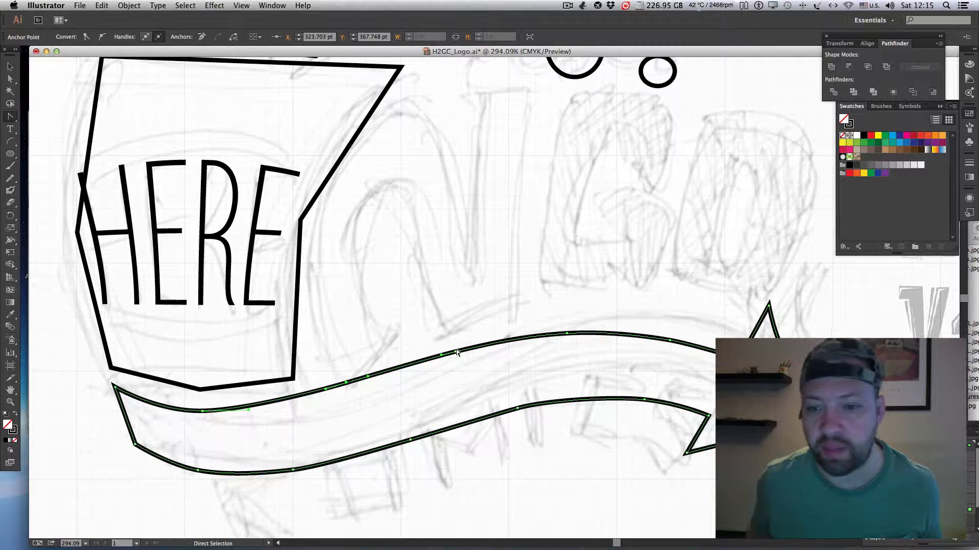
left_click_drag(455, 351, 477, 346)
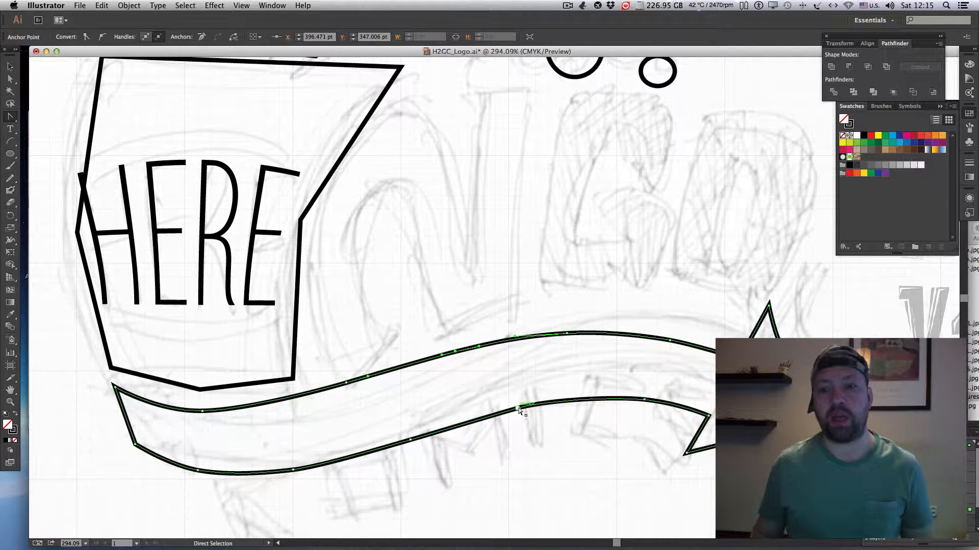
left_click_drag(522, 408, 553, 399)
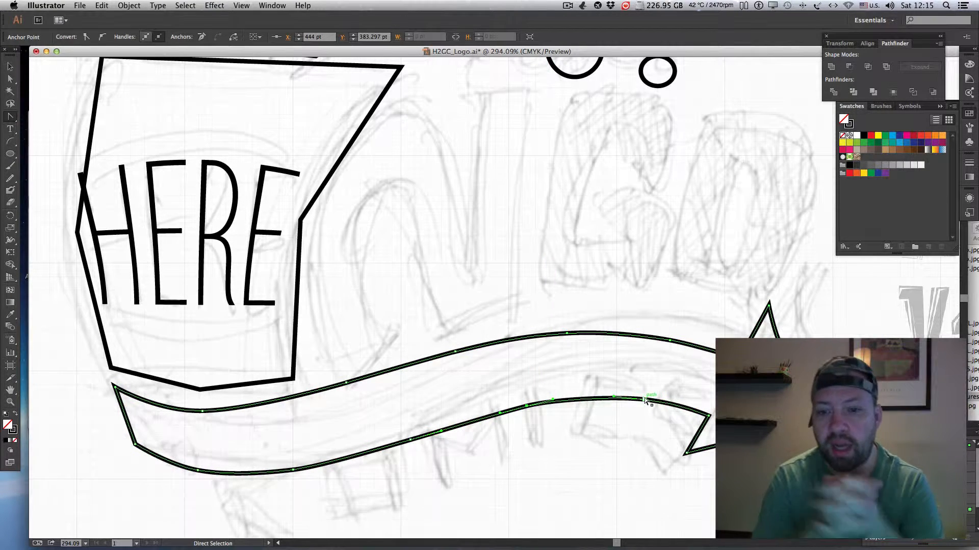
left_click_drag(646, 401, 646, 398)
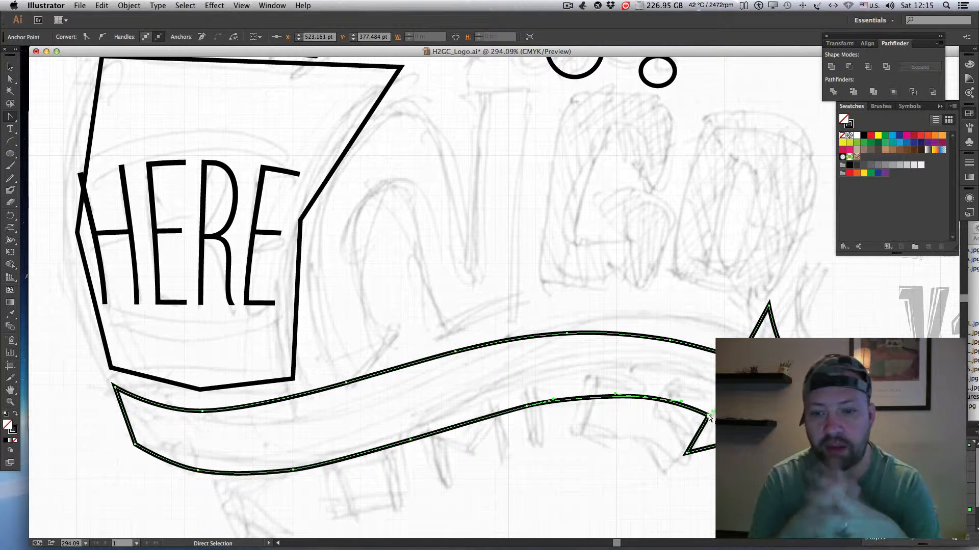
Raise the lower corner where the ribbon meets the arrowhead to about X 570 pt, Y 384 pt, and refine the upper-edge anchor beside it.
left_click_drag(710, 417, 708, 415)
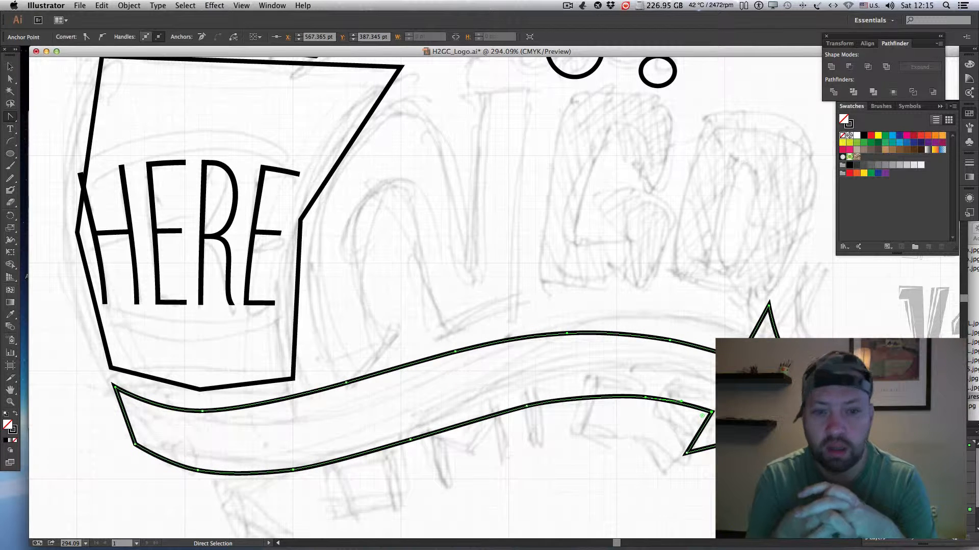
left_click_drag(691, 345, 691, 345)
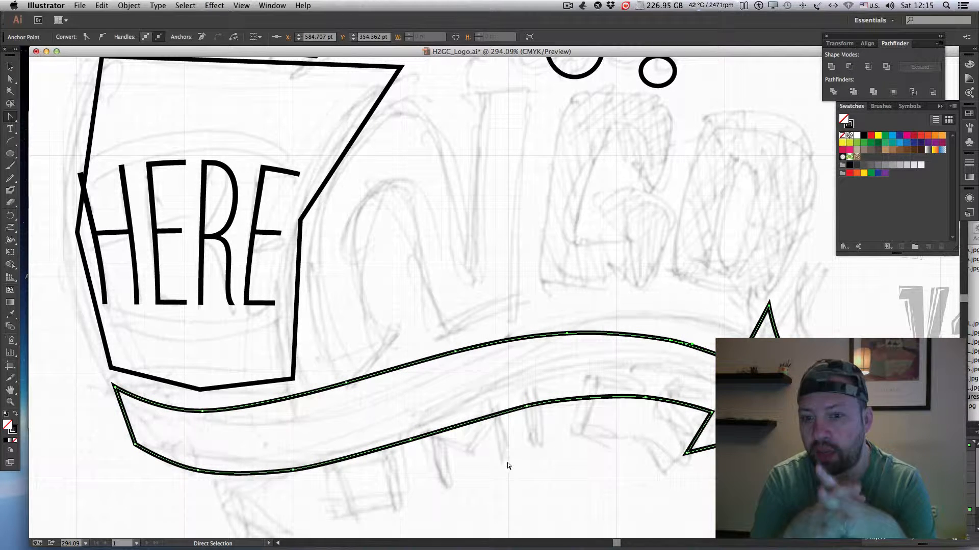
left_click(712, 412)
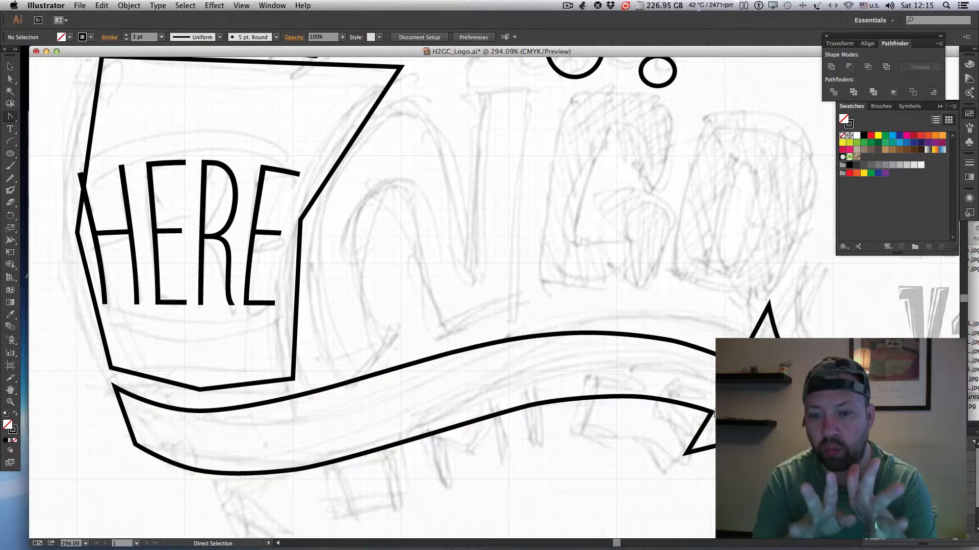
left_click_drag(712, 412, 715, 407)
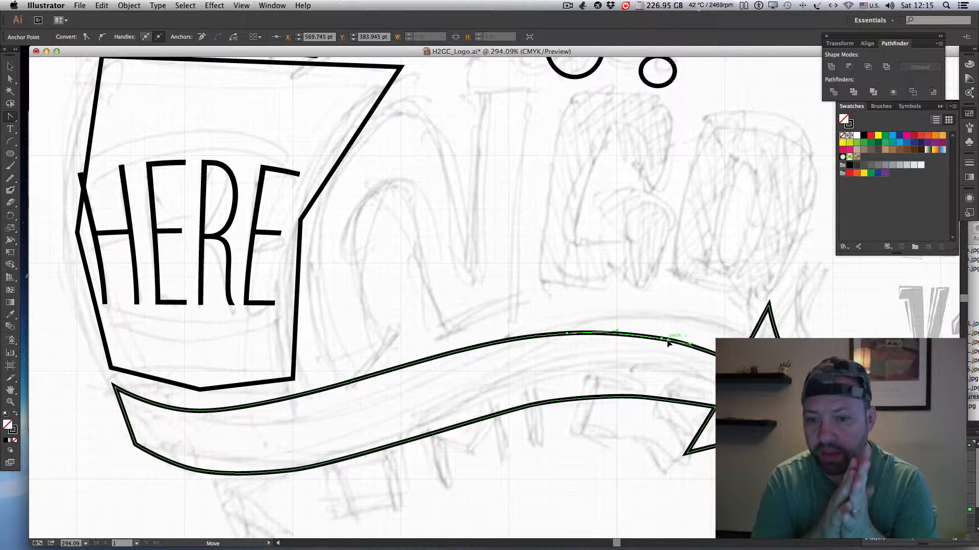
left_click(686, 347)
left_click_drag(686, 346, 652, 339)
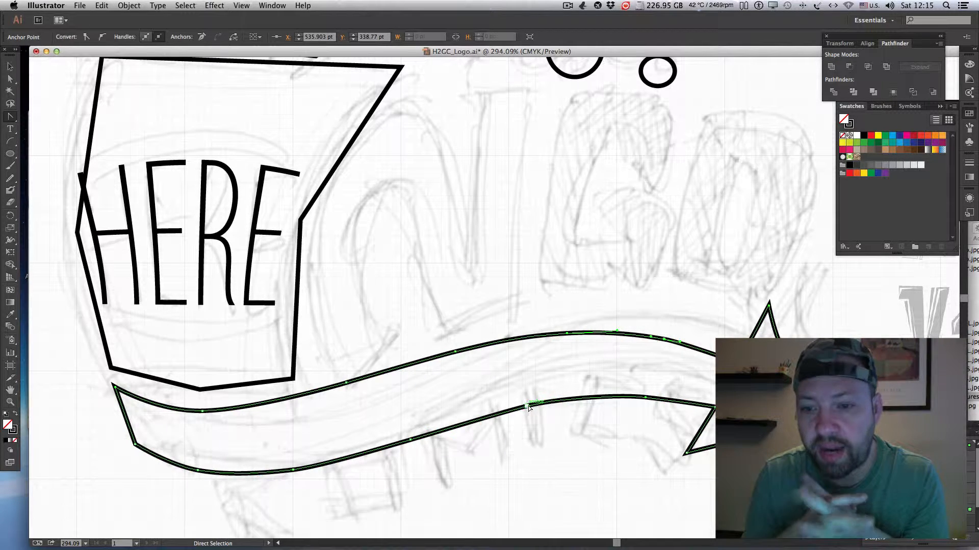
Even out the ribbon's lower edge by adjusting its anchors and handles from the middle to the tail.
left_click_drag(527, 406, 568, 401)
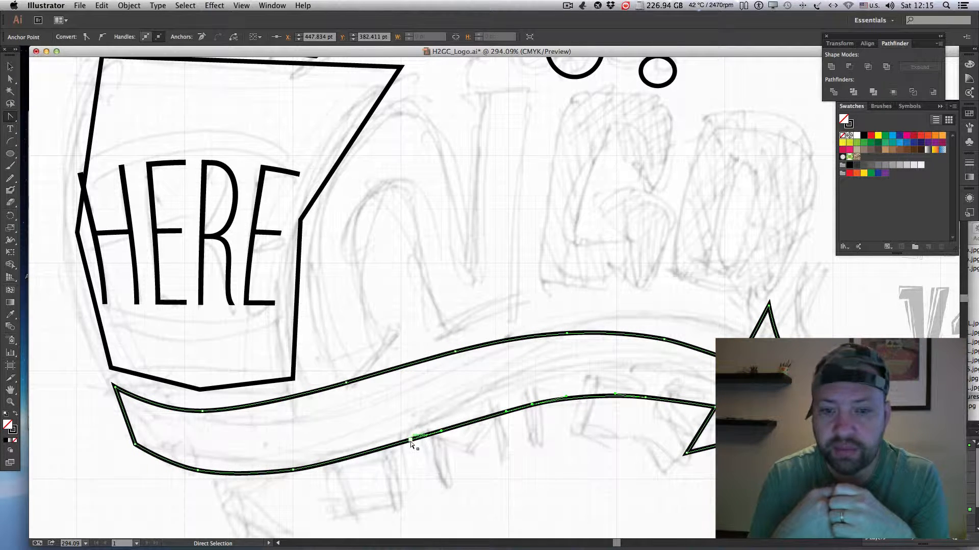
left_click_drag(410, 440, 411, 441)
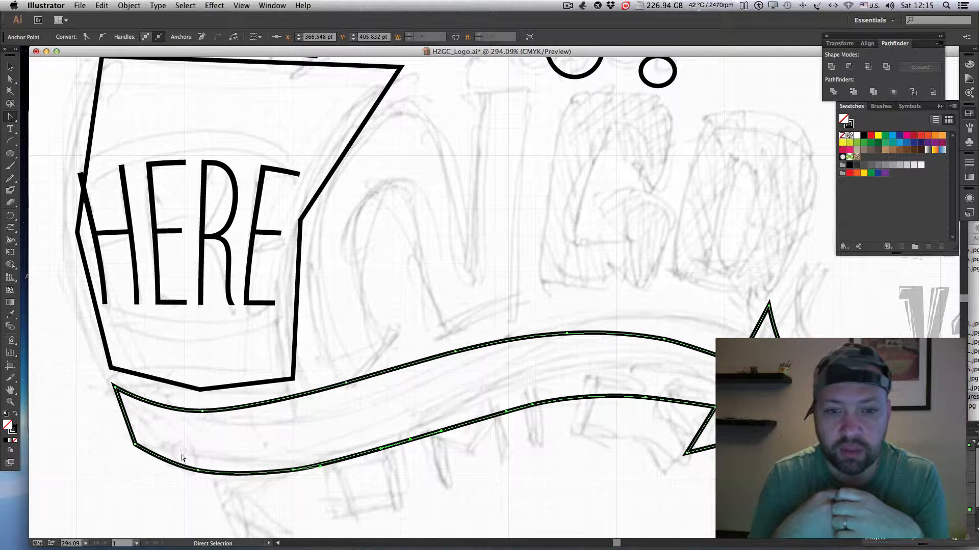
left_click_drag(202, 471, 203, 471)
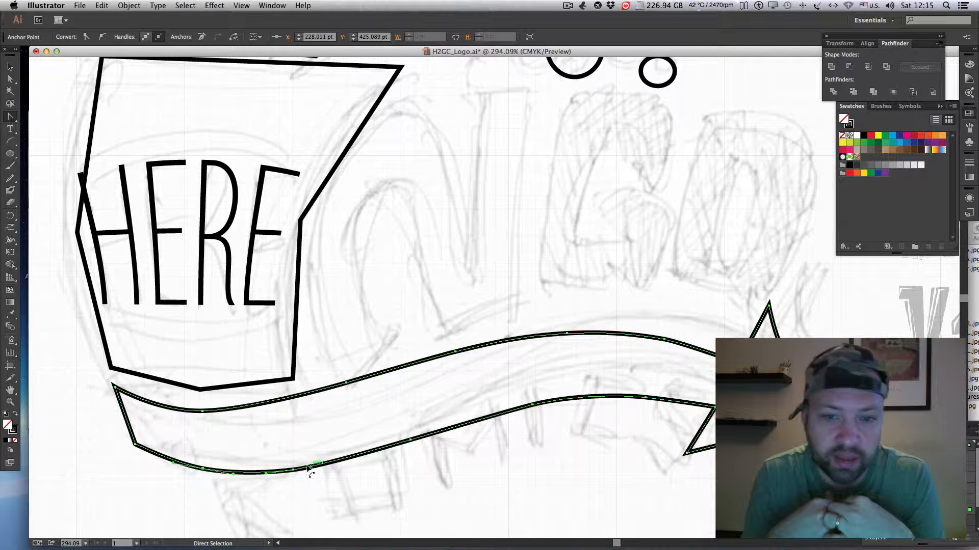
left_click_drag(293, 470, 306, 468)
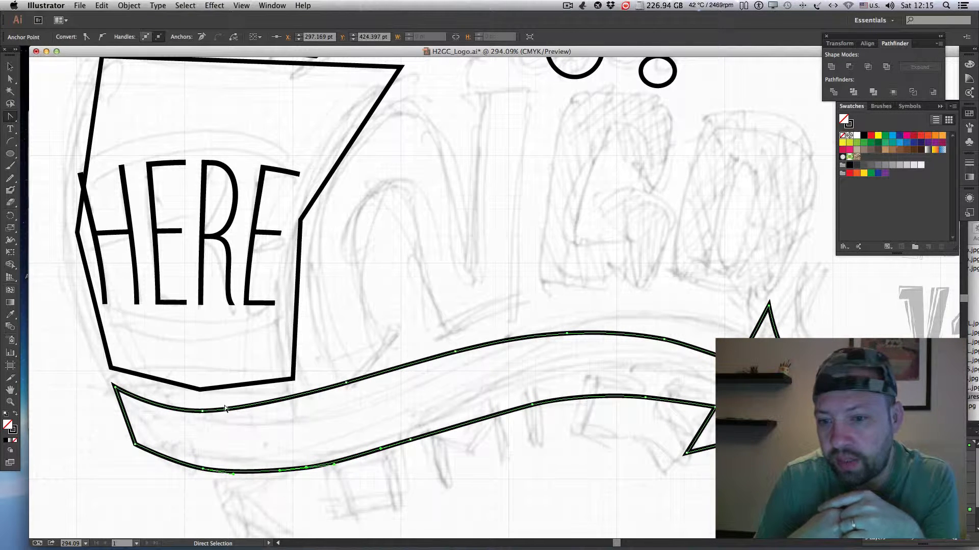
Refine the two upper-edge anchors below the cup and the middle lower-edge anchor so the ribbon flows smoothly.
left_click_drag(338, 387, 336, 391)
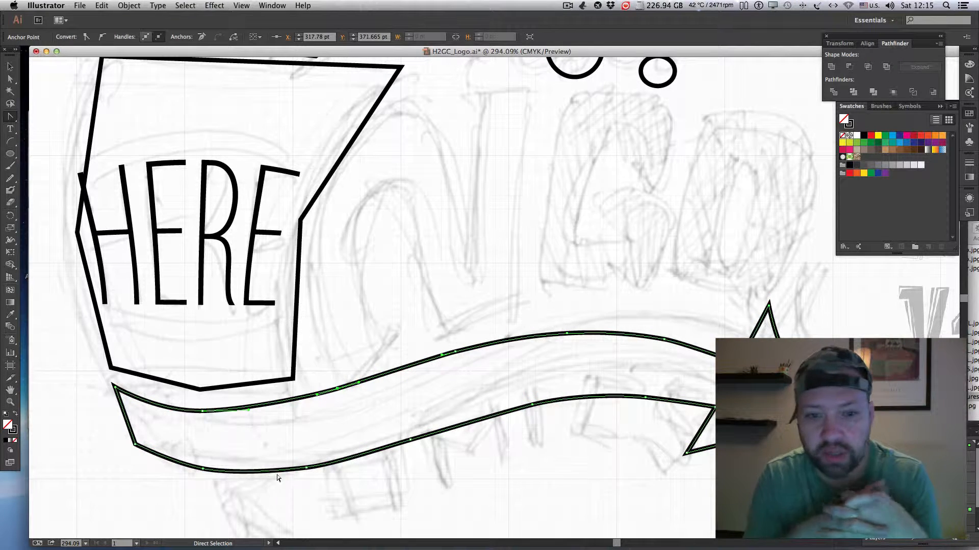
left_click_drag(203, 415, 254, 414)
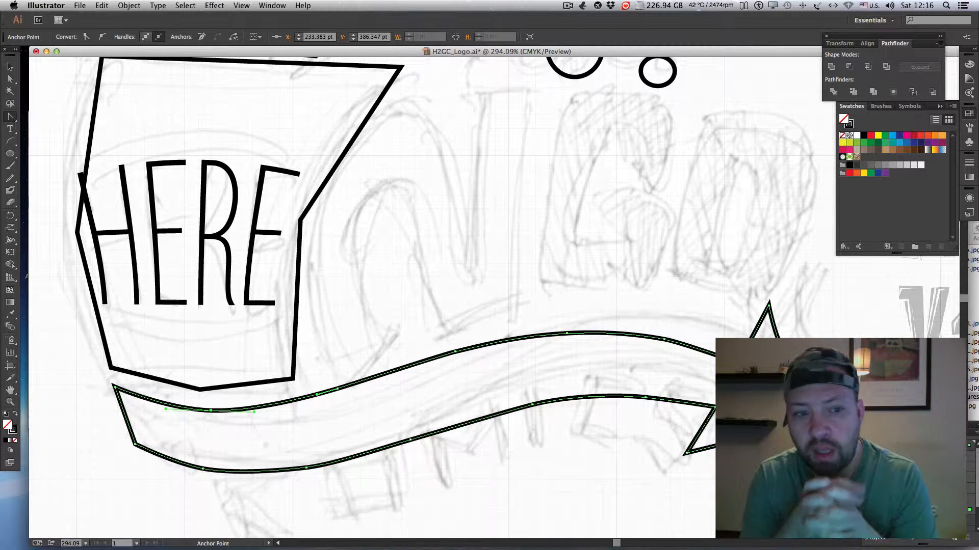
left_click_drag(410, 440, 418, 445)
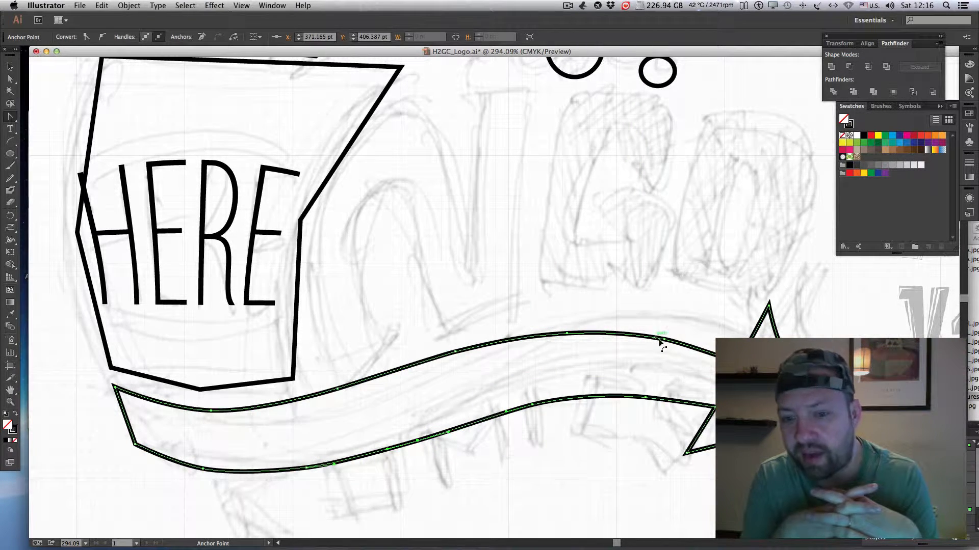
left_click(567, 5)
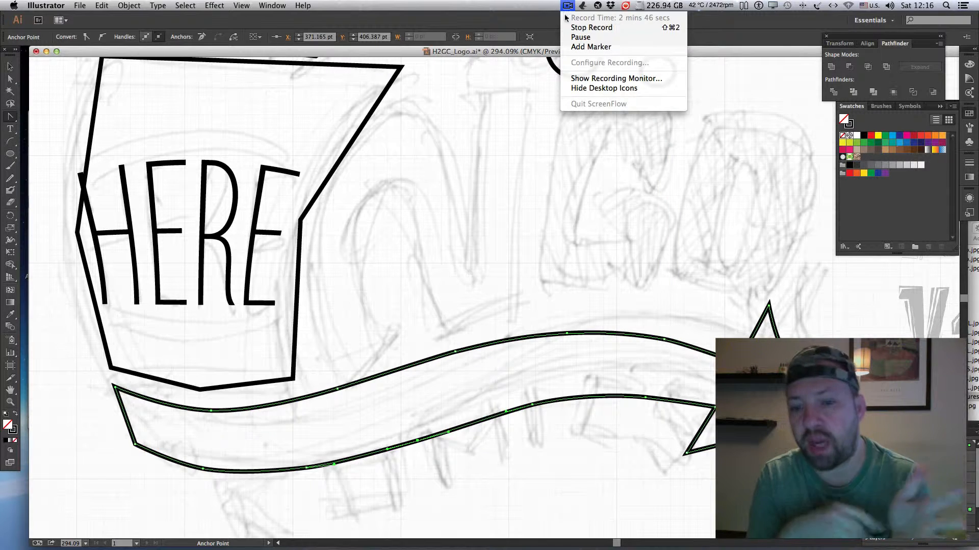
left_click(580, 37)
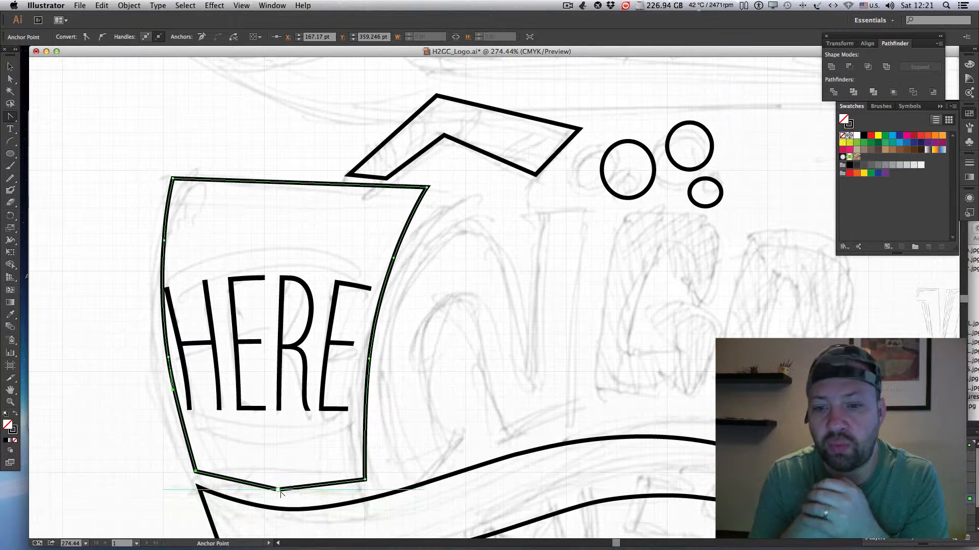
Round the cup's bottom edge by pulling handles from its middle anchor and refining that anchor's curve.
left_click_drag(279, 490, 290, 508)
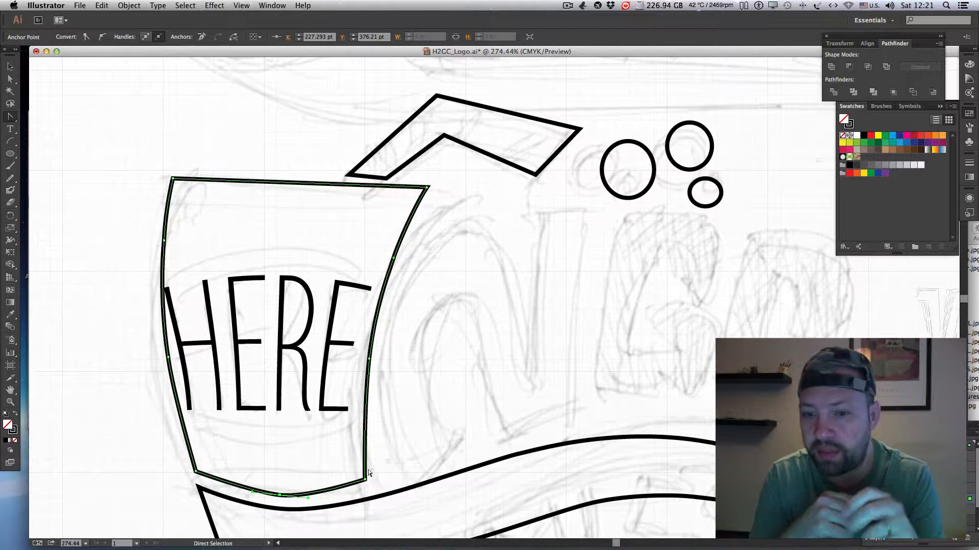
left_click(282, 497)
mouse_move(283, 500)
left_mouse_down()
mouse_move(322, 502)
mouse_move(276, 492)
left_mouse_up()
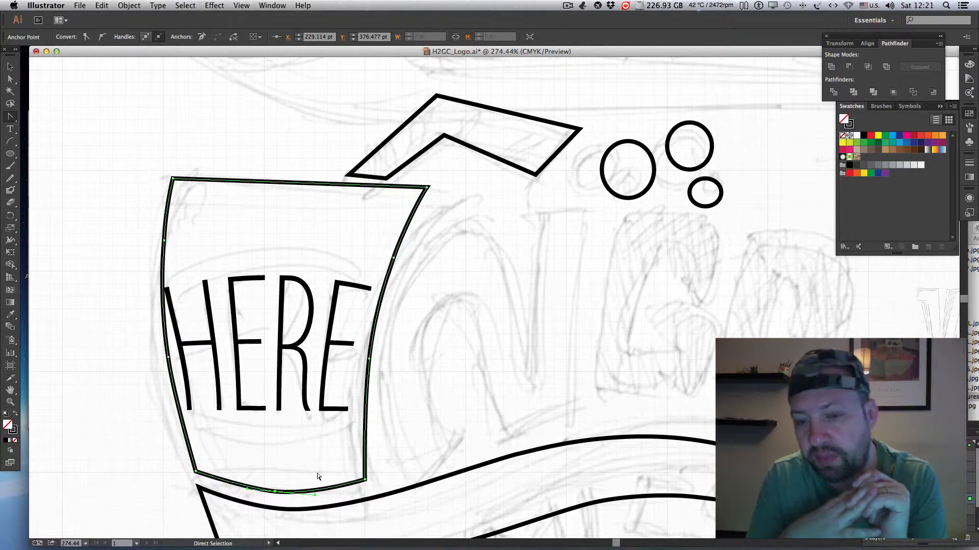
Move the straw's outer bottom corner anchor to about X 274.5 pt, Y 149.2 pt to level its base above the cup rim.
left_click(350, 176)
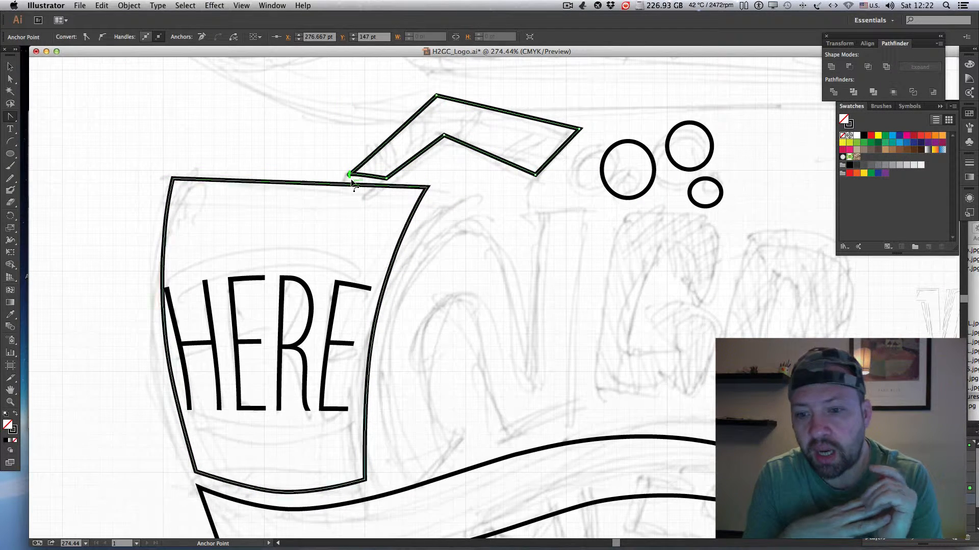
left_click_drag(349, 176, 346, 179)
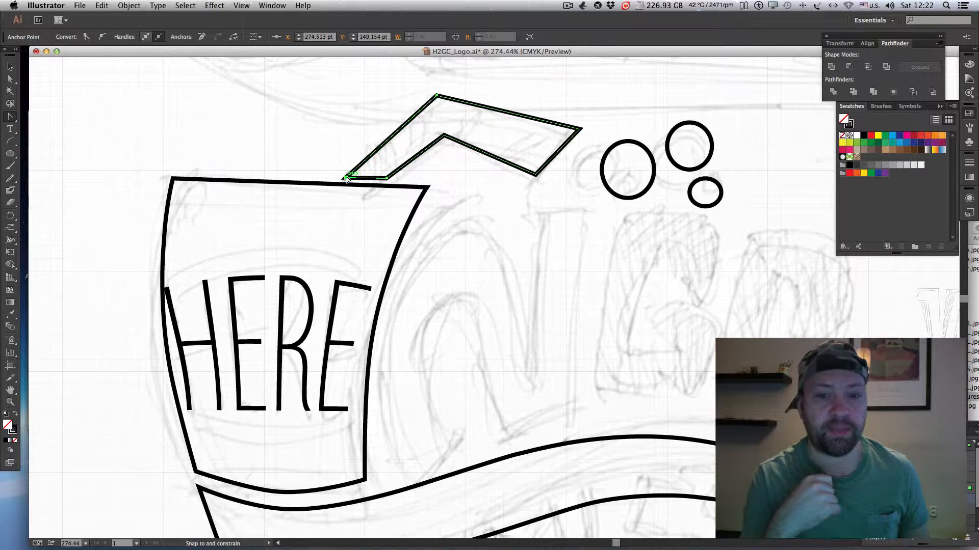
key("super+0")
scroll(549, 287, "down", 2)
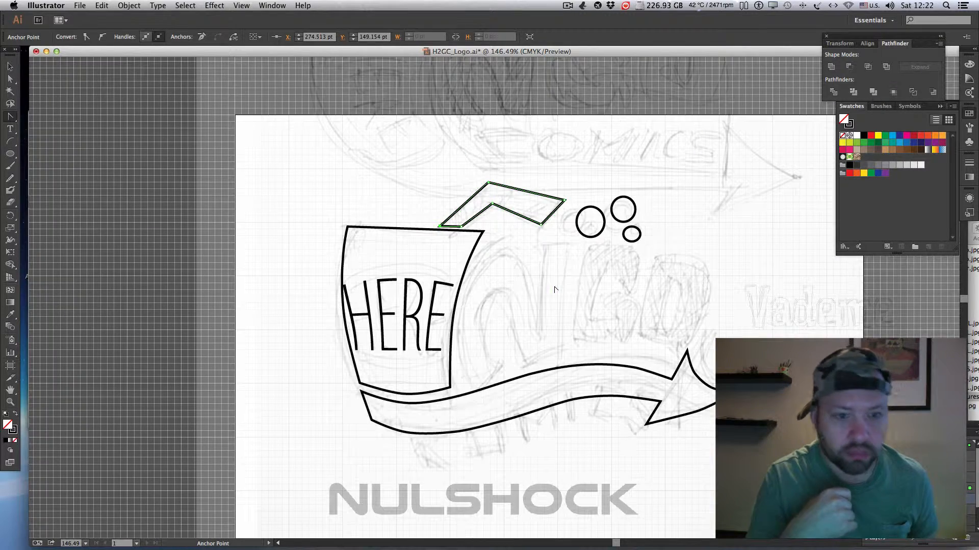
scroll(556, 292, "up", 2)
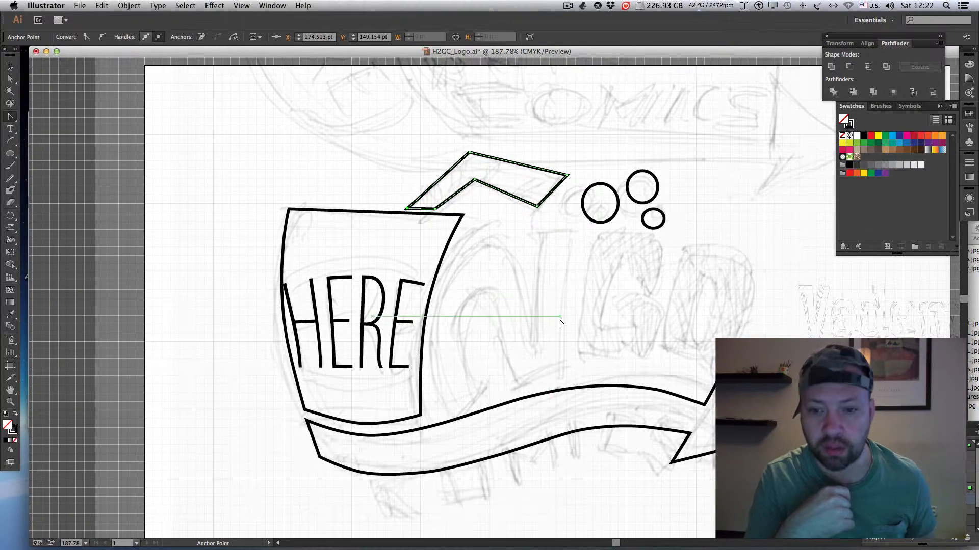
key("space")
left_click_drag(546, 328, 482, 322)
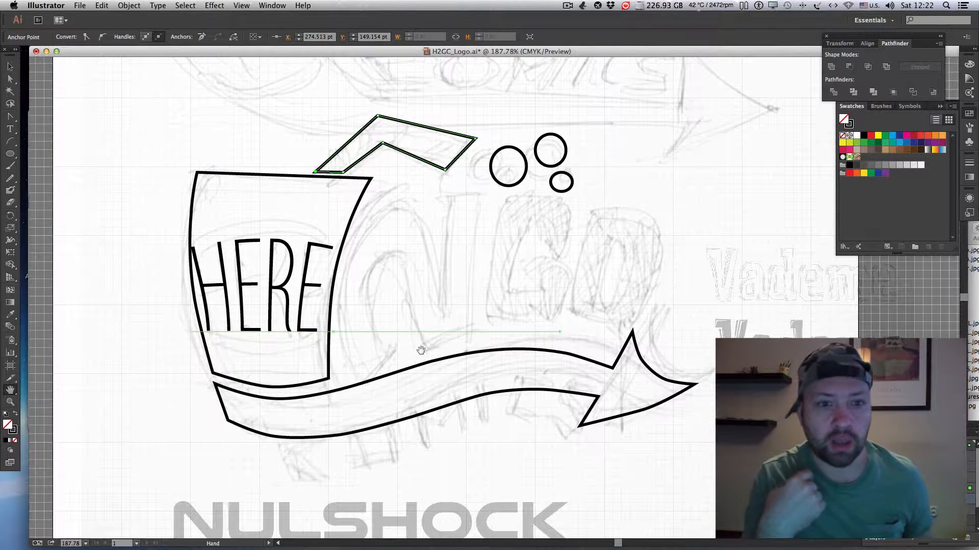
left_click(568, 5)
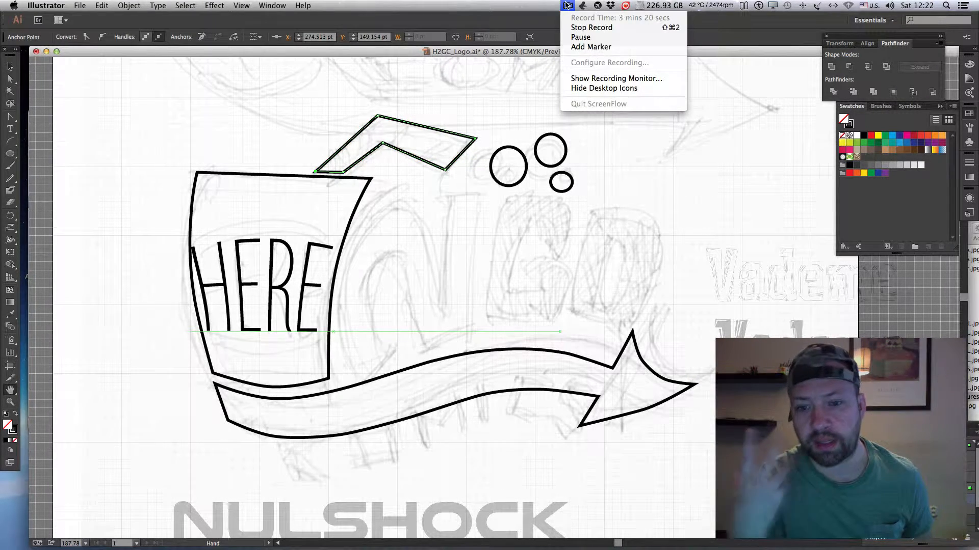
left_click(578, 37)
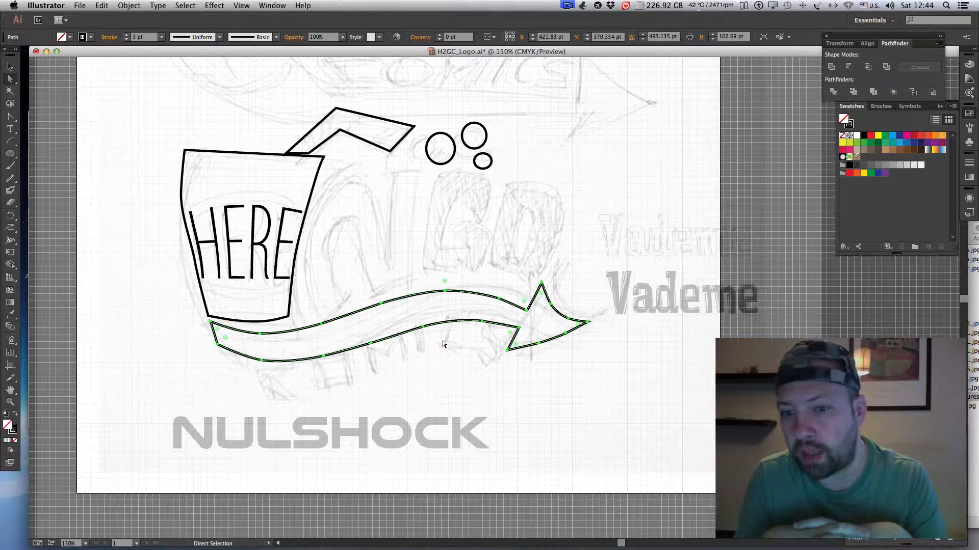
scroll(442, 332, "up", 3)
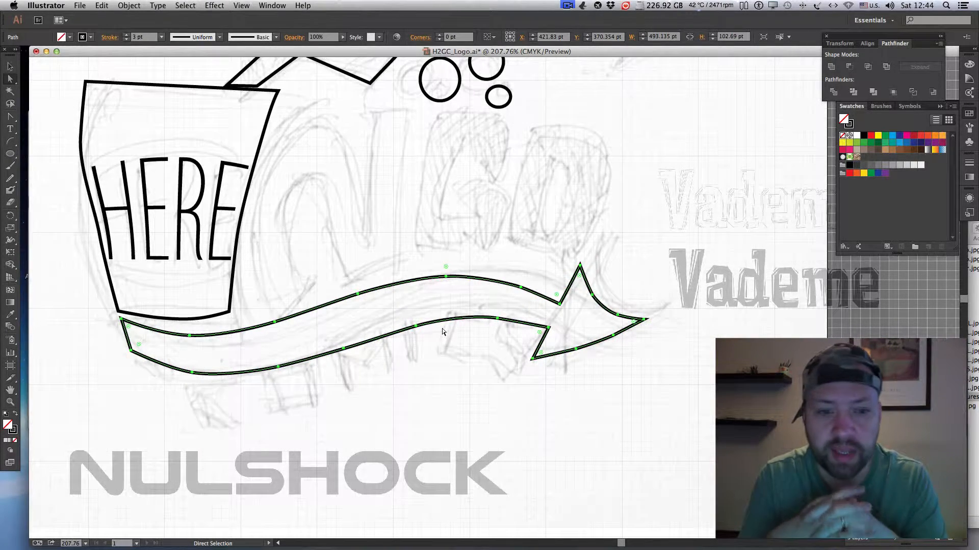
left_click(567, 6)
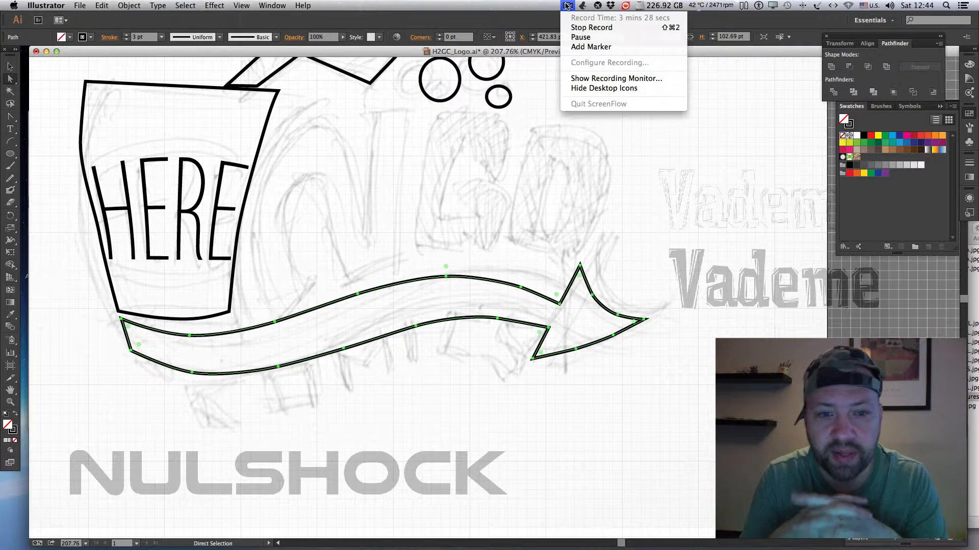
left_click(572, 38)
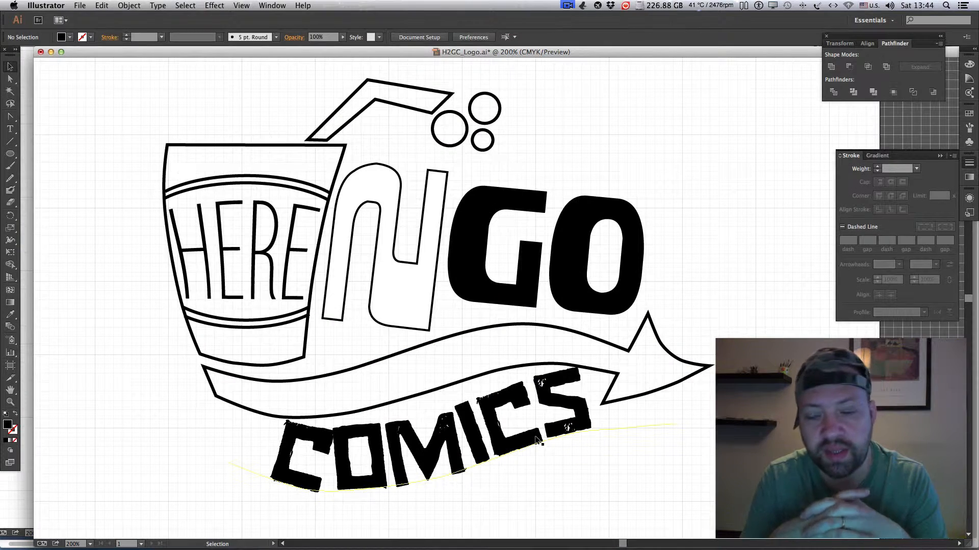
Inspect the type settings of the curved COMICS text and the GO lettering, and leave both deselected.
left_click(537, 439)
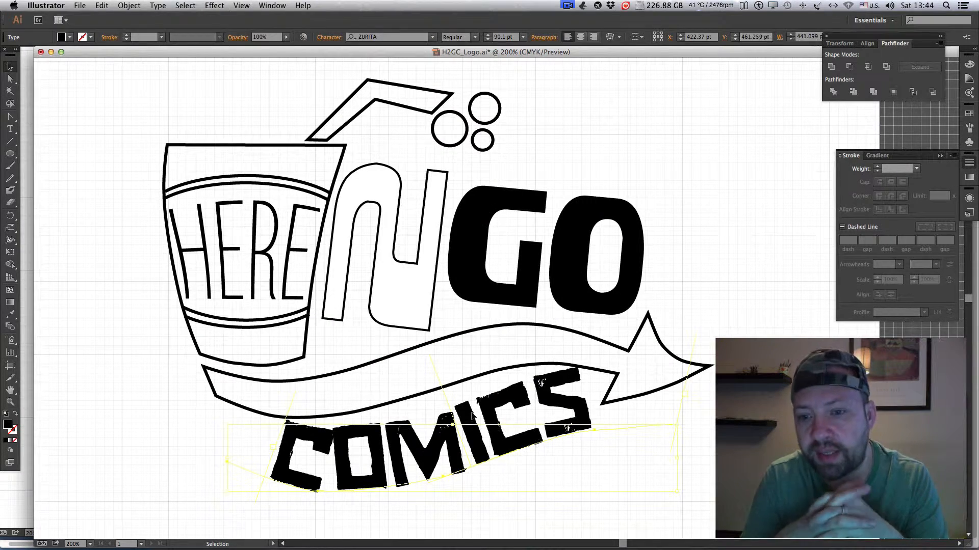
left_click(510, 292)
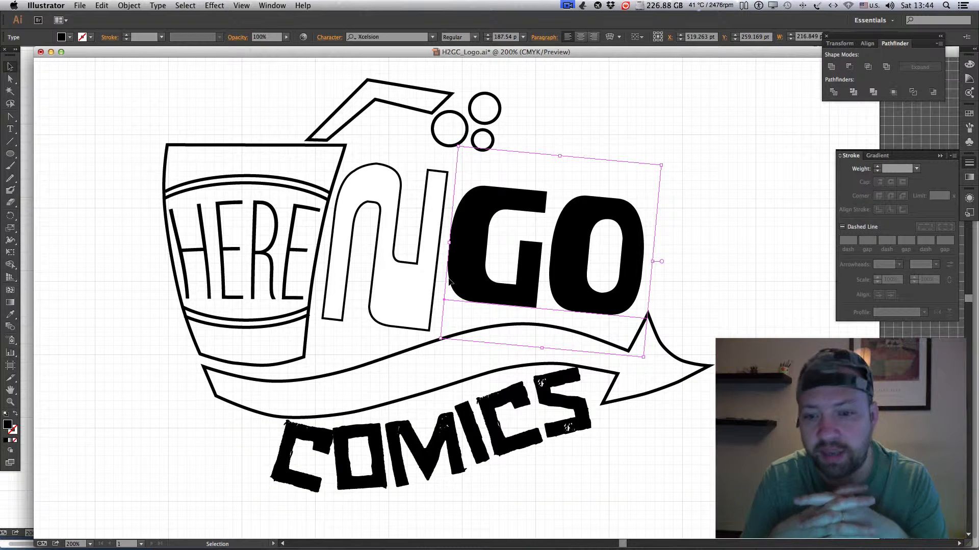
left_click(413, 305)
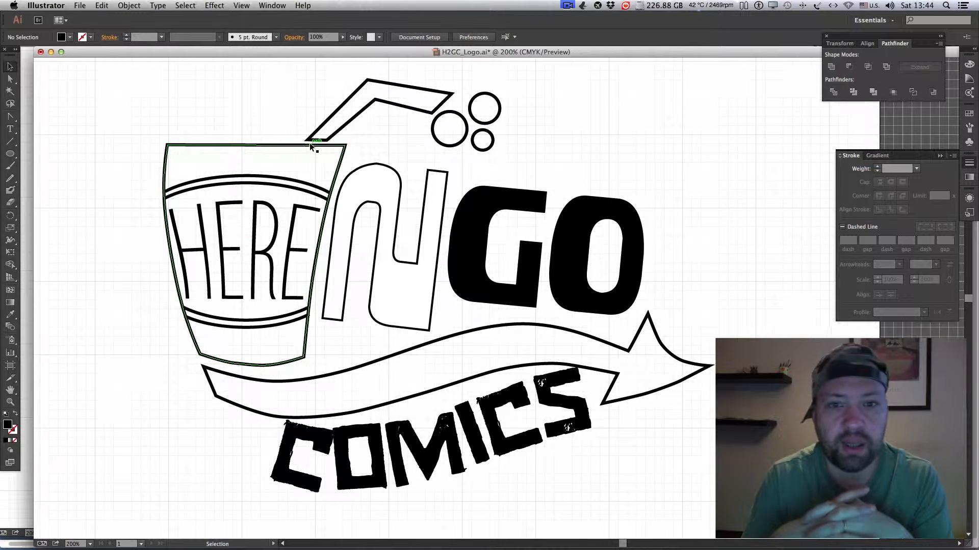
left_click(568, 5)
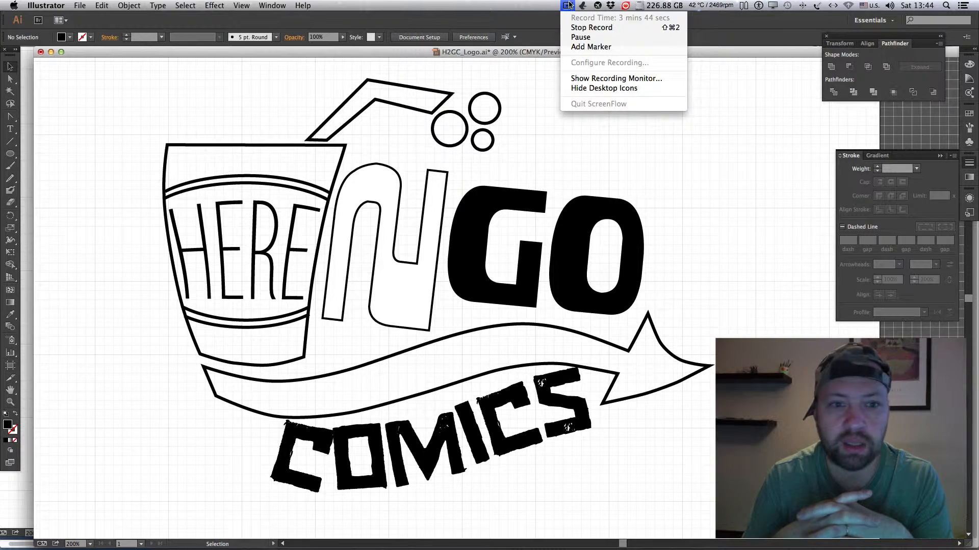
left_click(581, 35)
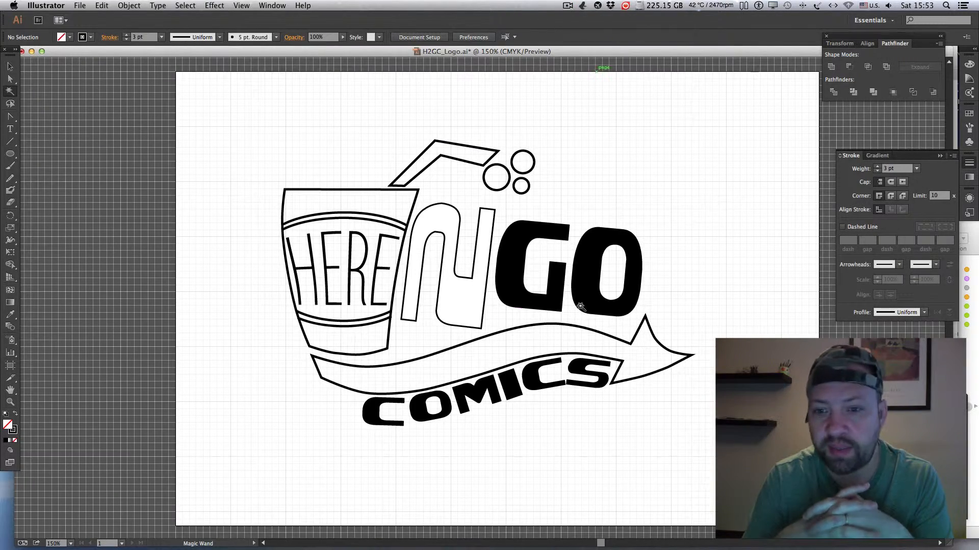
scroll(525, 313, "down", 5)
scroll(525, 313, "up", 10)
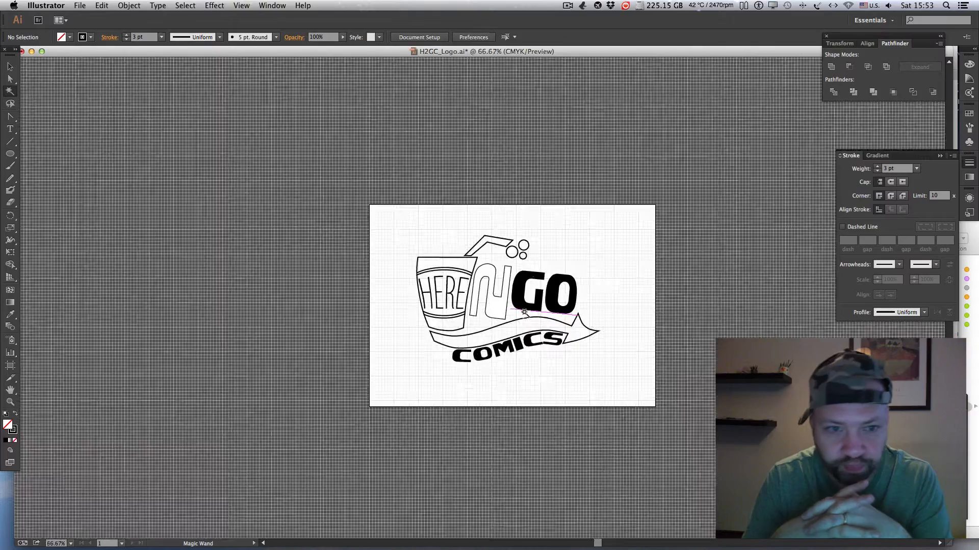
scroll(525, 313, "down", 4)
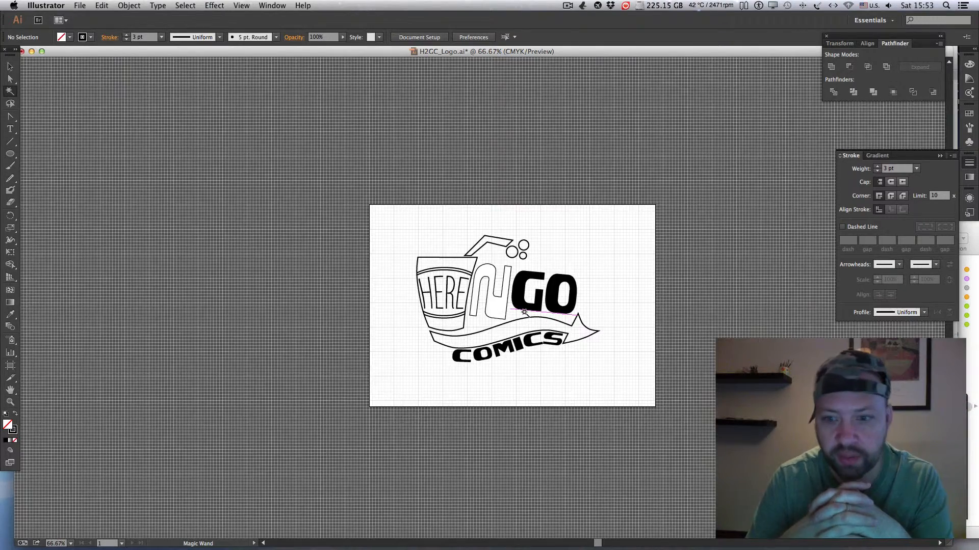
scroll(525, 313, "up", 3)
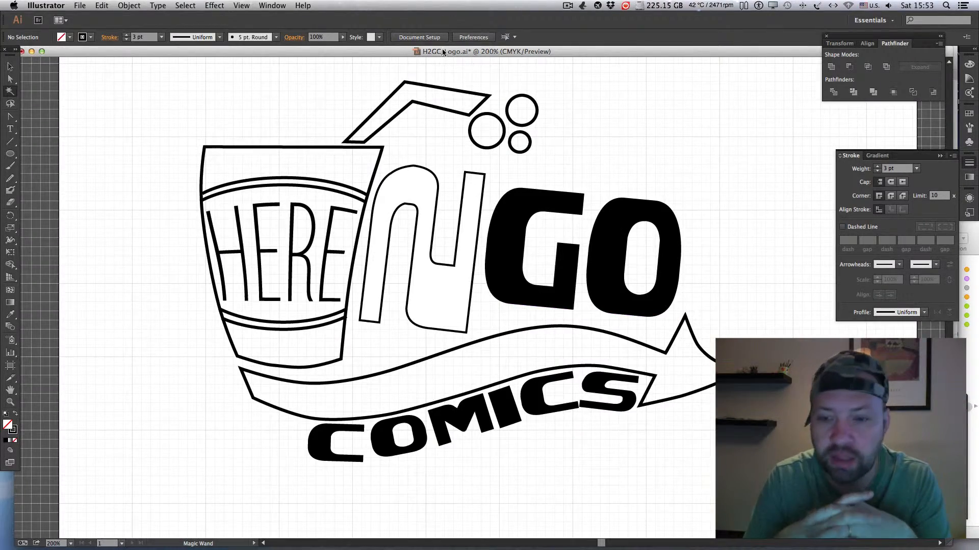
Move the logo document, the Runcible font folder and the COMIC BOOK GUIDE window aside to uncover the desktop.
left_click_drag(443, 51, 459, 268)
left_click(466, 147)
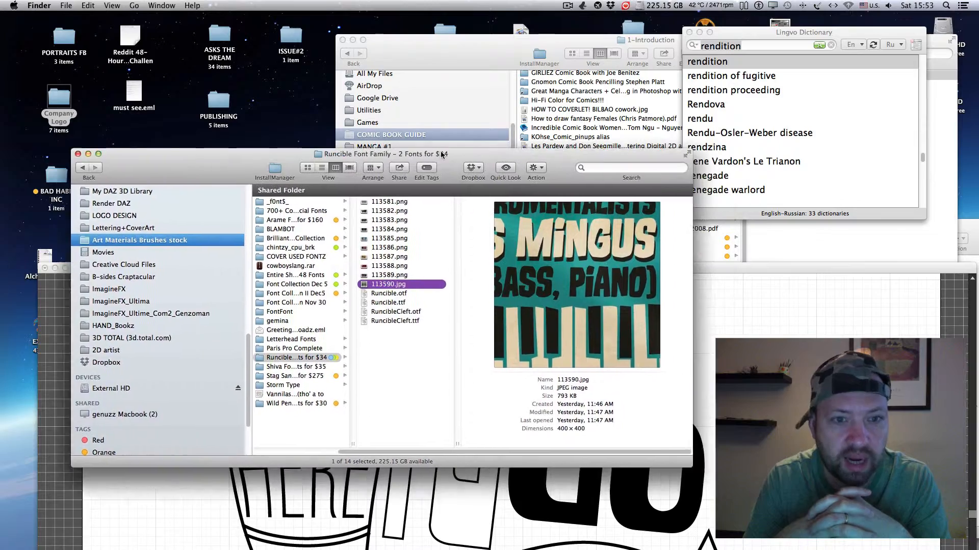
left_click_drag(441, 151, 270, 250)
left_click_drag(538, 46, 860, 111)
left_click_drag(762, 100, 903, 108)
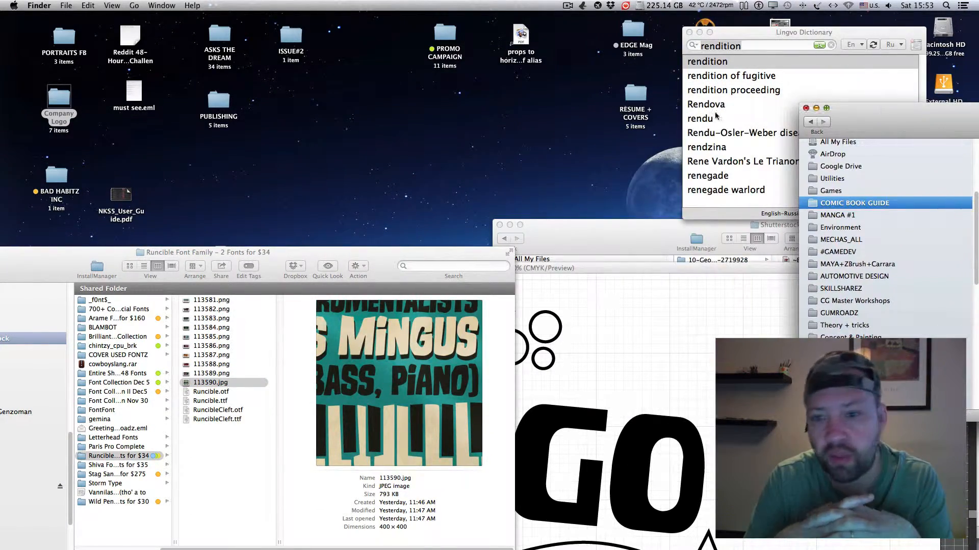
Open the Project AI folder inside the desktop's Company Logo folder and preview H2GC_Logo.tif.
double_click(68, 97)
left_click(263, 72)
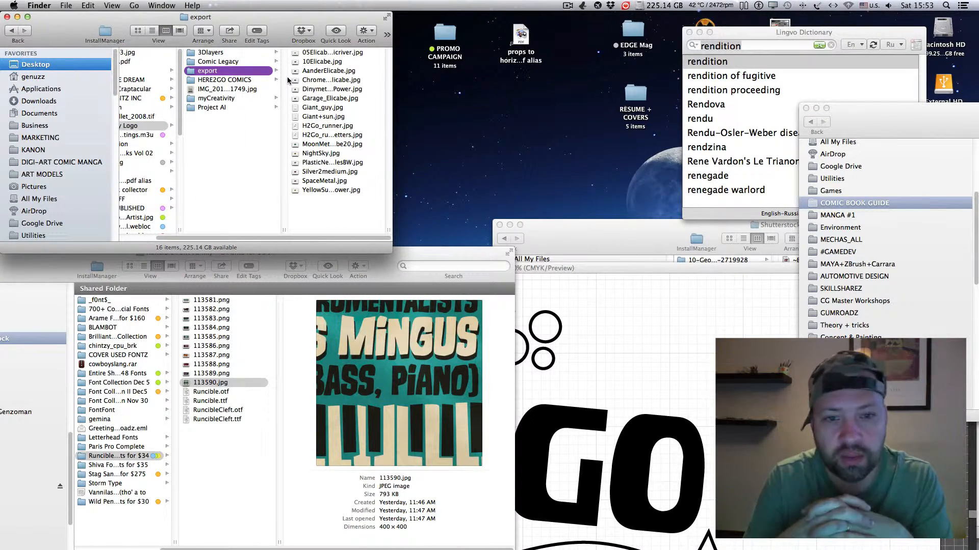
left_click(239, 106)
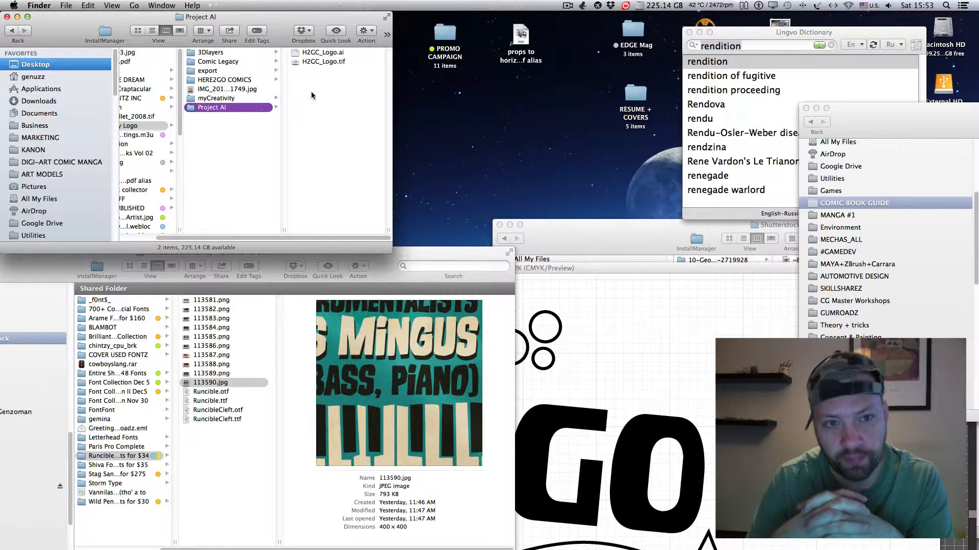
left_click(324, 61)
key("space")
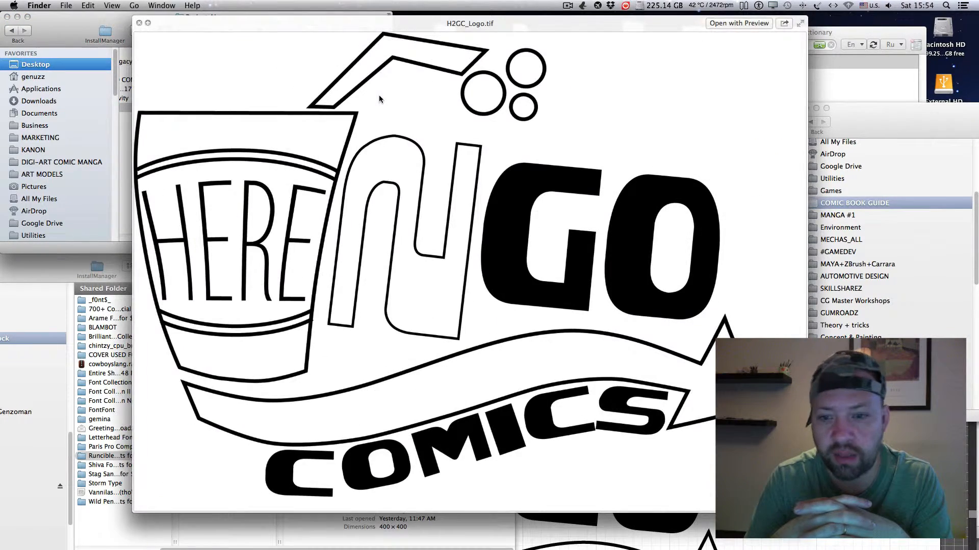
key("space")
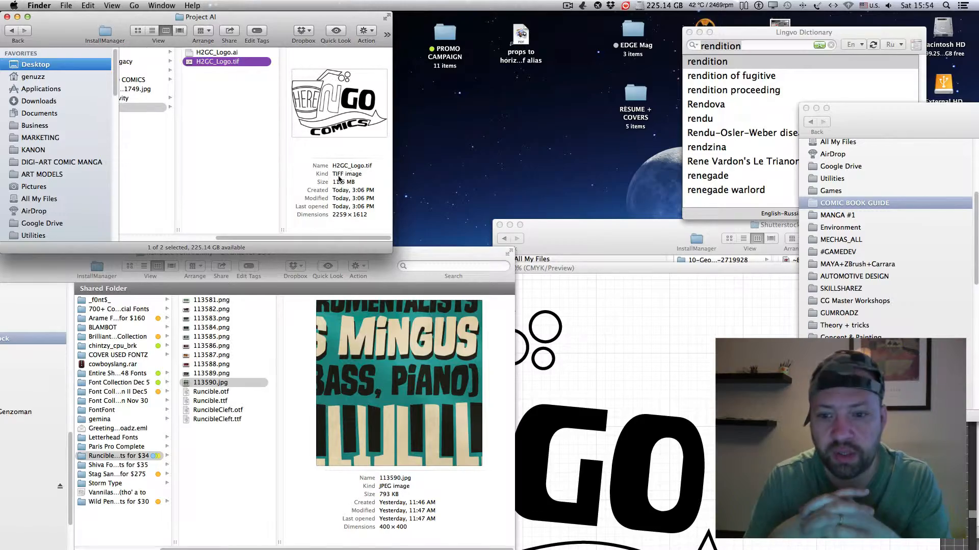
Switch to Photoshop and compare the logo artwork with the H2GC_Logo copy layer hidden and shown.
key("ctrl+Up")
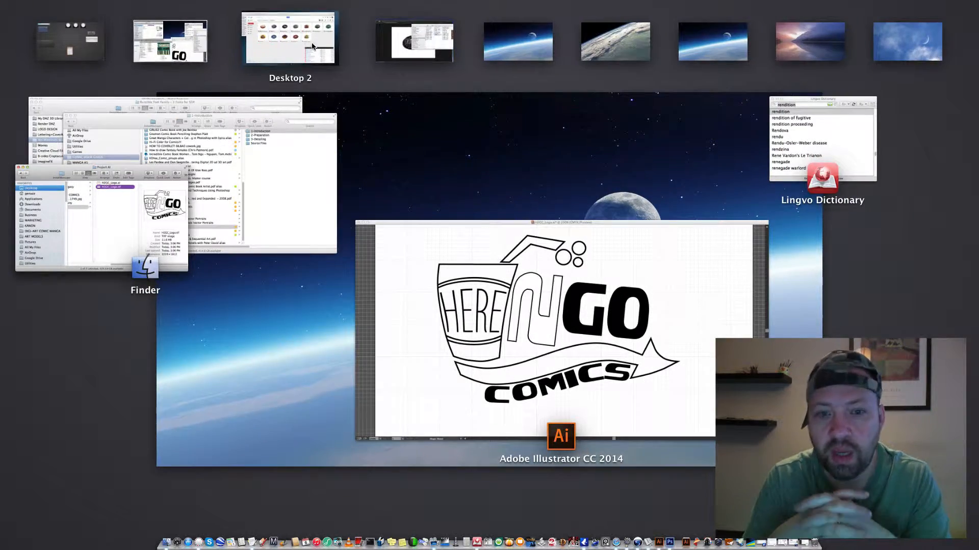
left_click(416, 42)
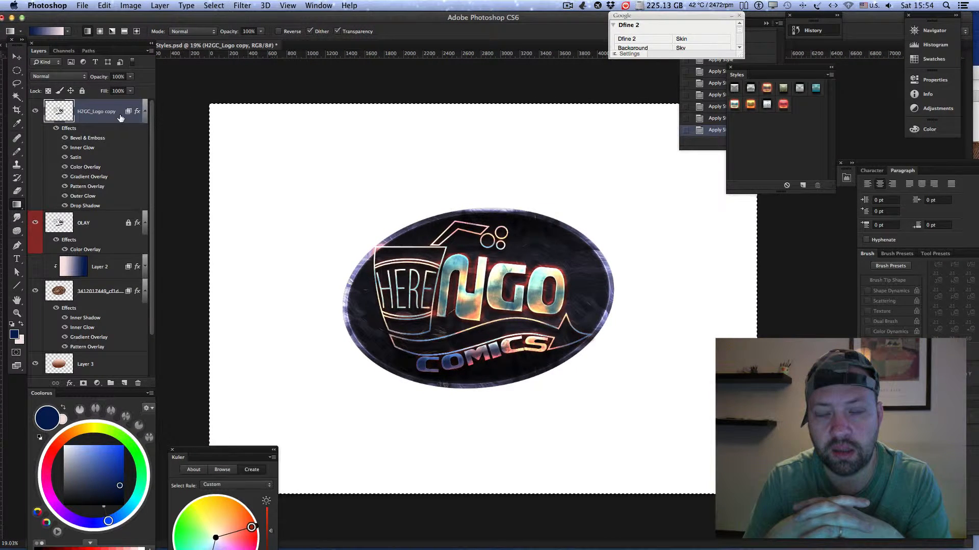
left_click(35, 112)
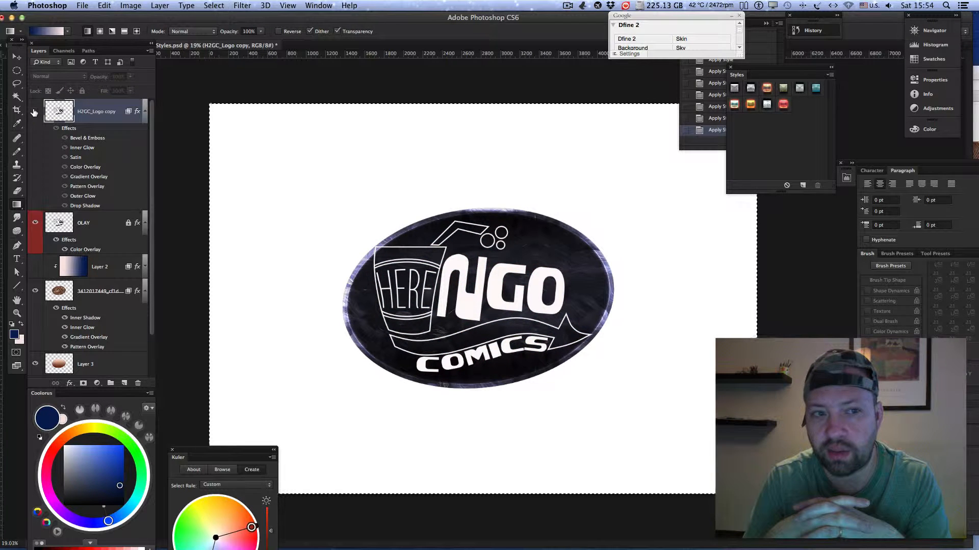
left_click(34, 111)
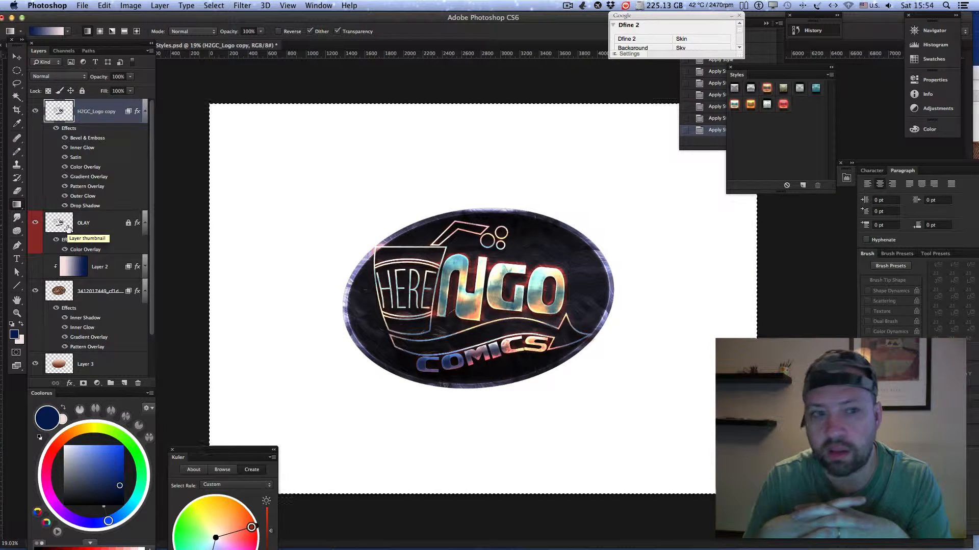
Select the OLAY layer to check its visibility, and hide the dark oval texture layer above Layer 3.
left_click(68, 228)
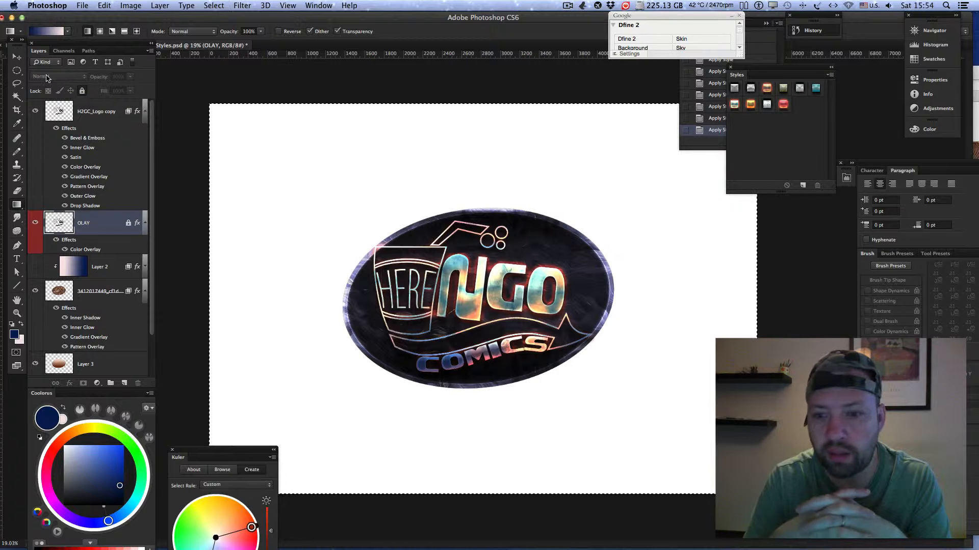
left_click(35, 224)
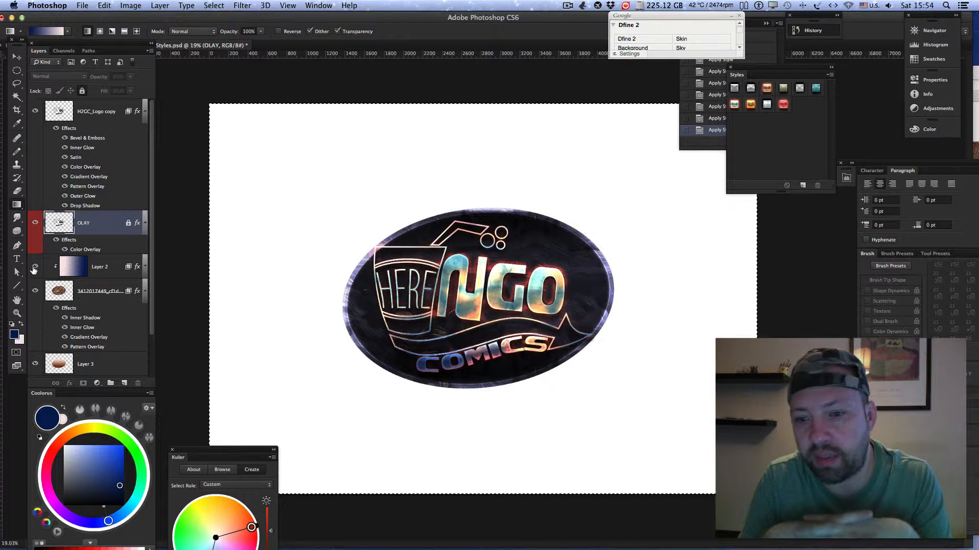
left_click(36, 292)
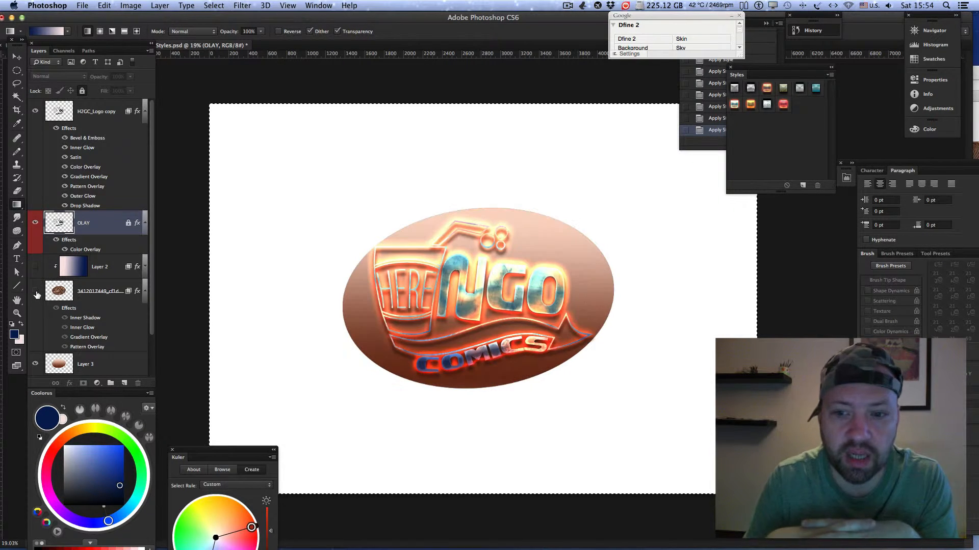
Show the dark oval texture layer above Layer 3 again and select it to inspect its layer effects.
left_click(36, 293)
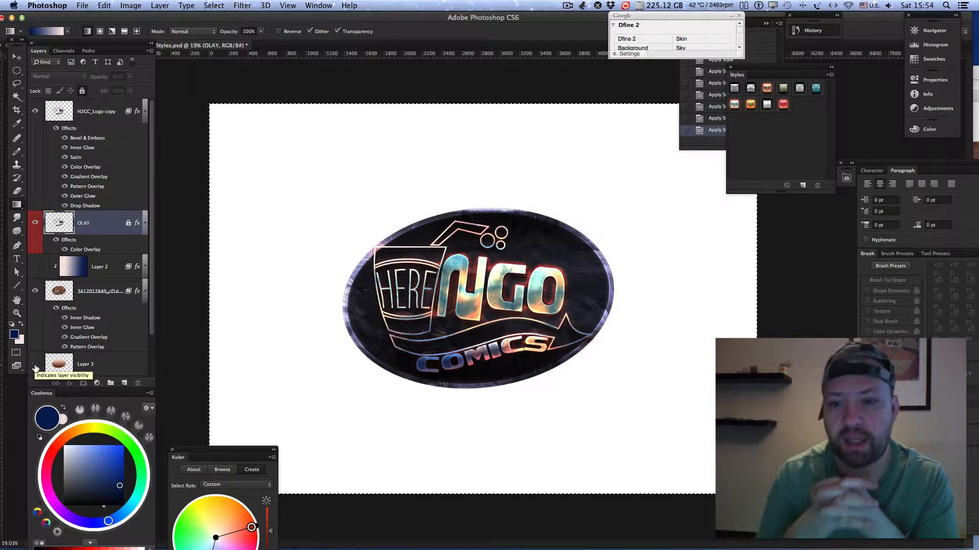
left_click(71, 291)
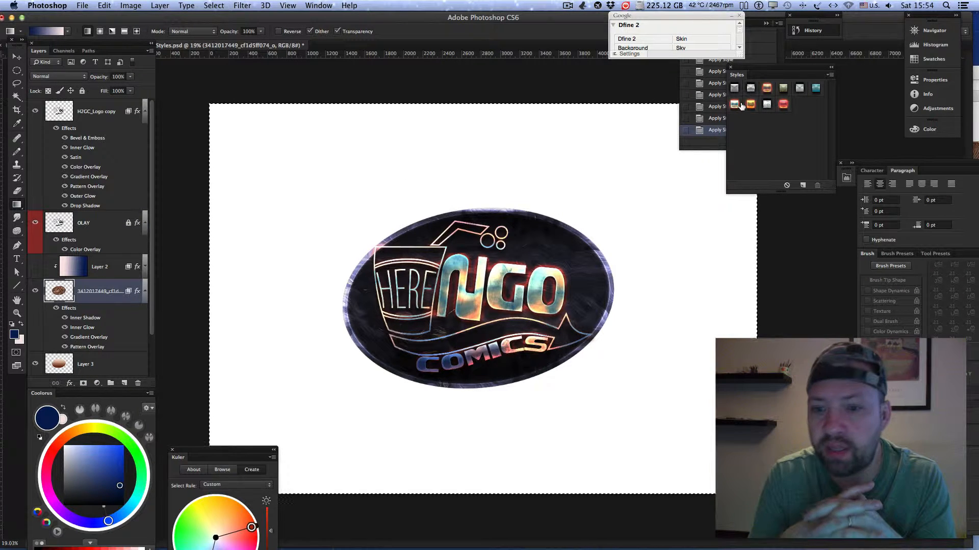
scroll(103, 275, "down", 3)
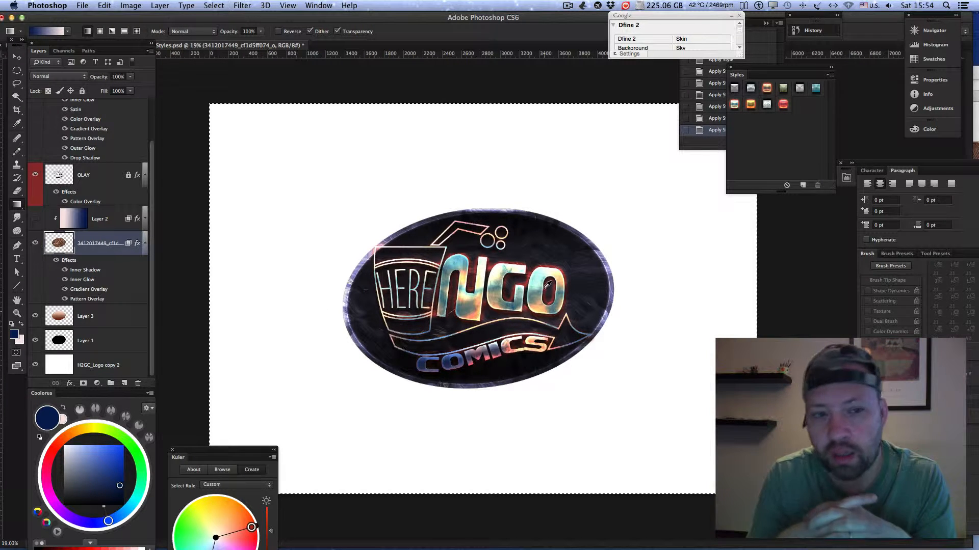
Examine the texture and glow of the NGO lettering up close, and the whole oval logo.
scroll(544, 284, "up", 10)
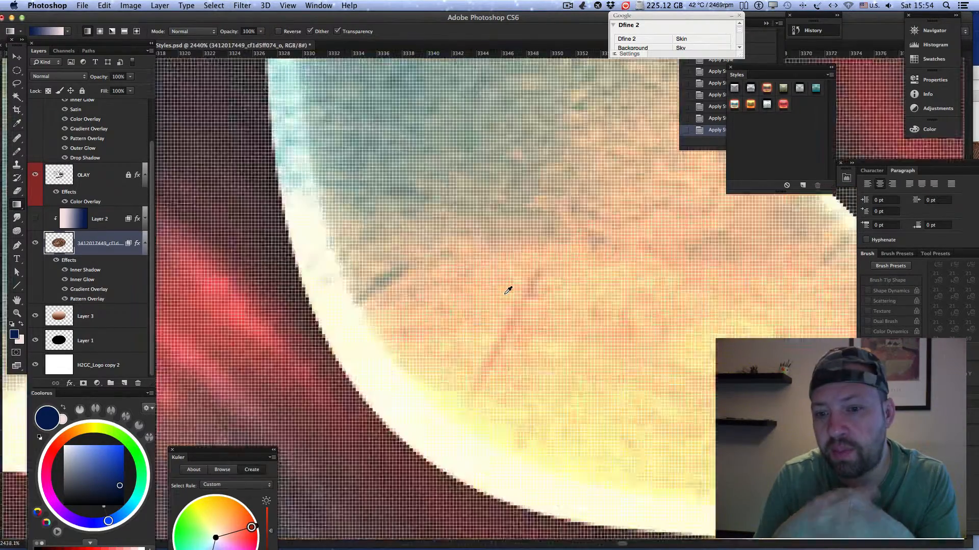
scroll(508, 290, "down", 10)
scroll(509, 290, "up", 3)
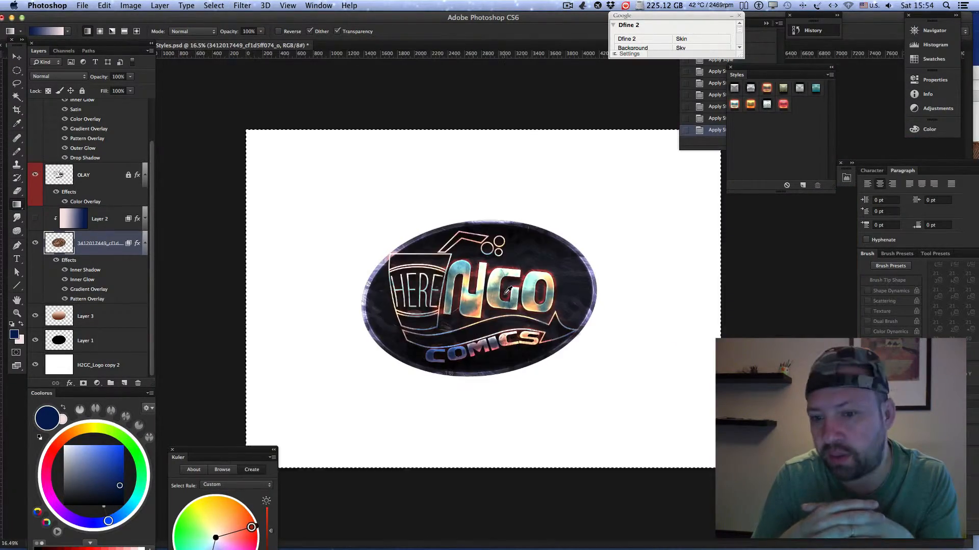
scroll(508, 290, "up", 6)
scroll(508, 291, "down", 3)
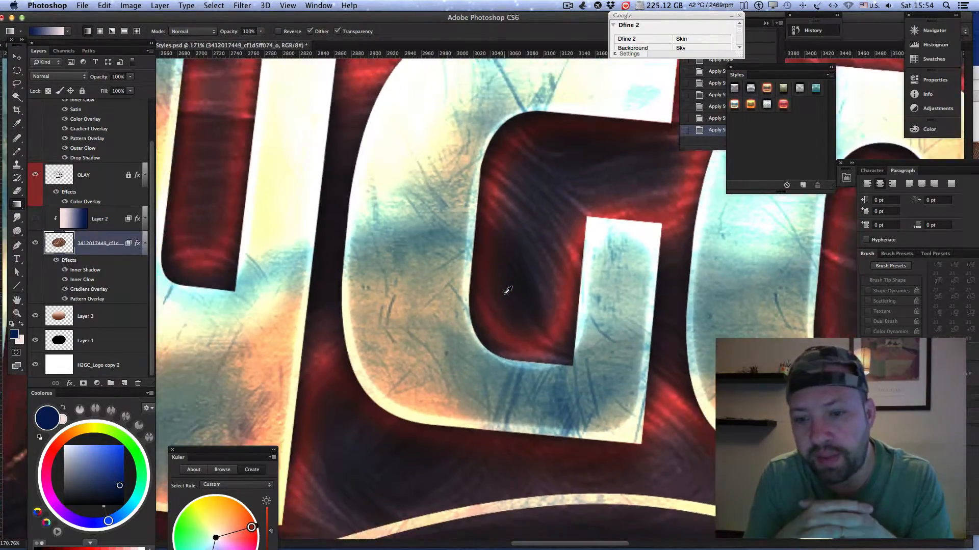
scroll(508, 291, "down", 4)
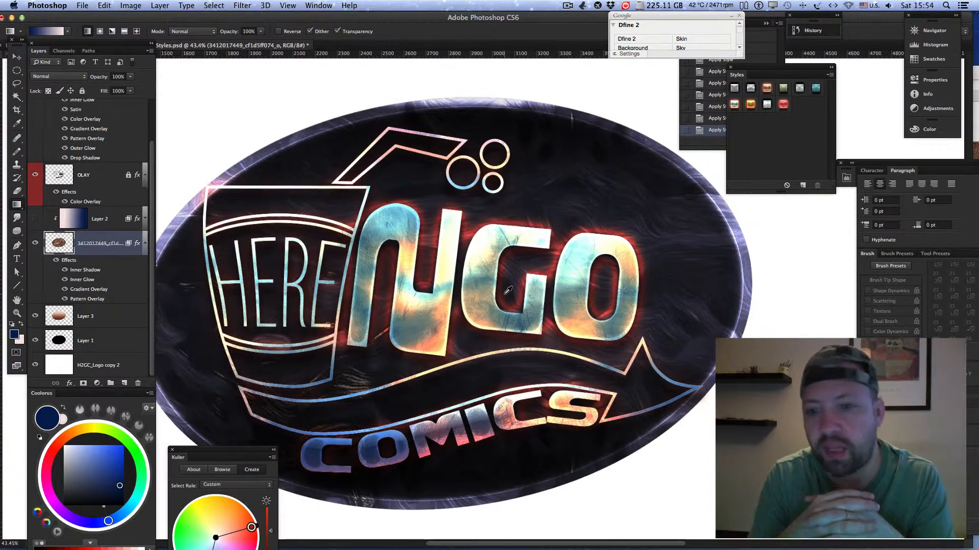
key("space")
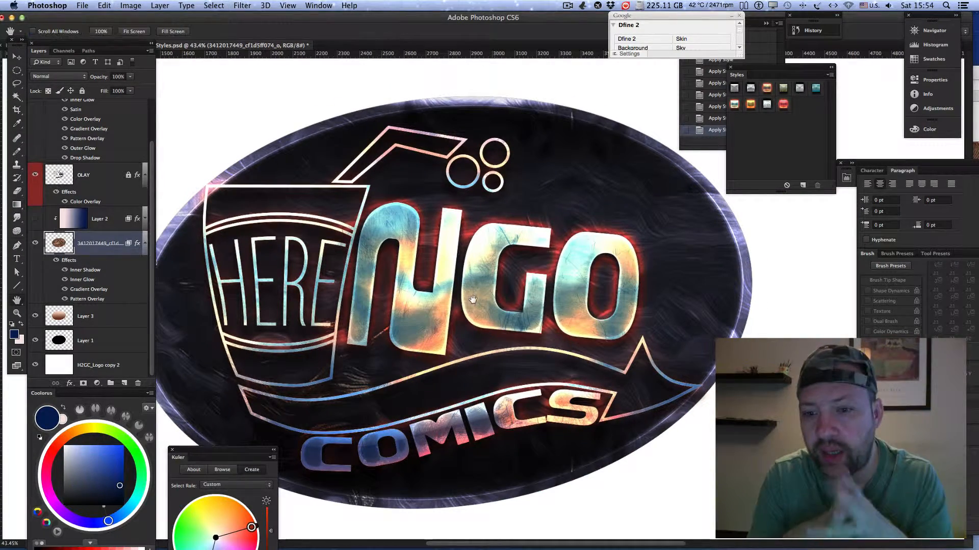
left_click_drag(350, 229, 411, 223)
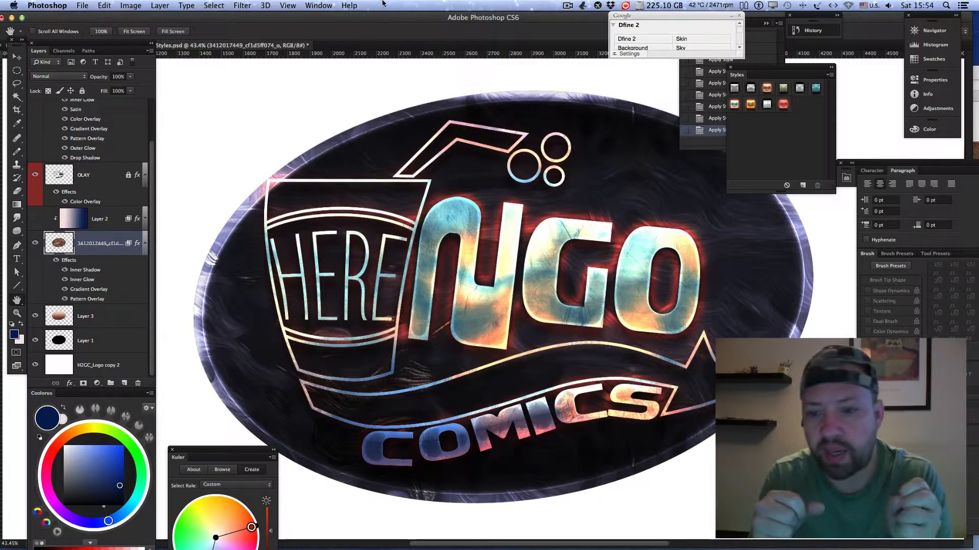
left_click_drag(385, 18, 380, 52)
left_click_drag(592, 78, 288, 94)
key("space")
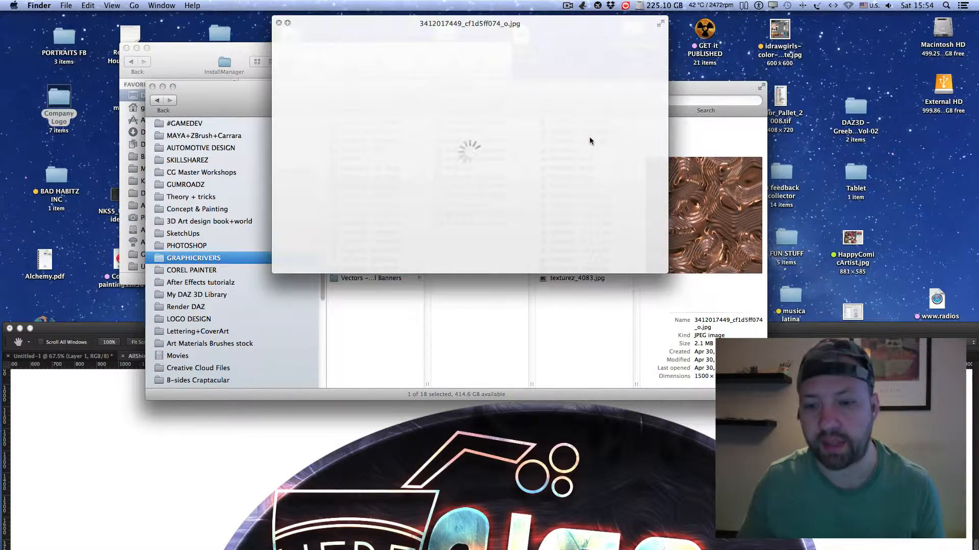
key("space")
Switch to the desktop space with the export folder, bring its window fully into view, show its files as icons and enlarge the window.
key("ctrl+Up")
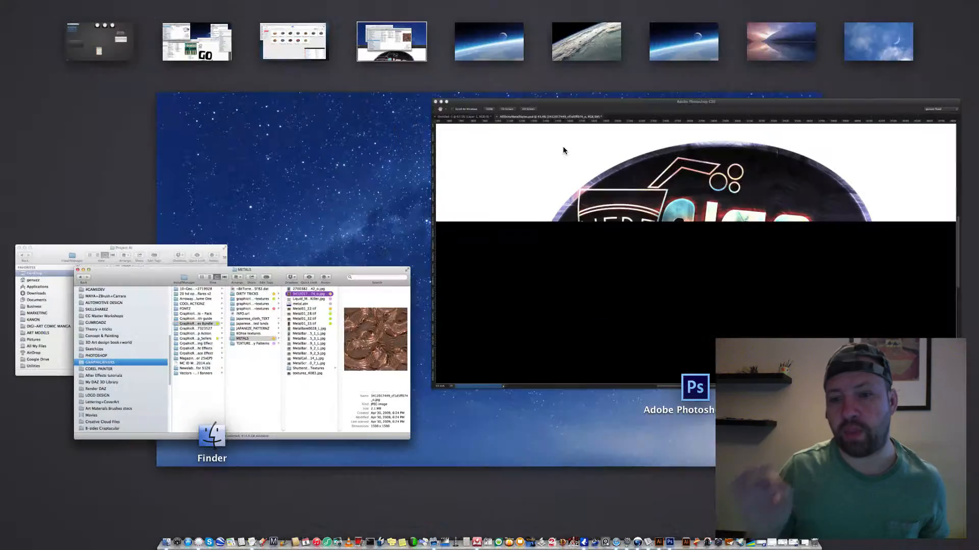
left_click(311, 24)
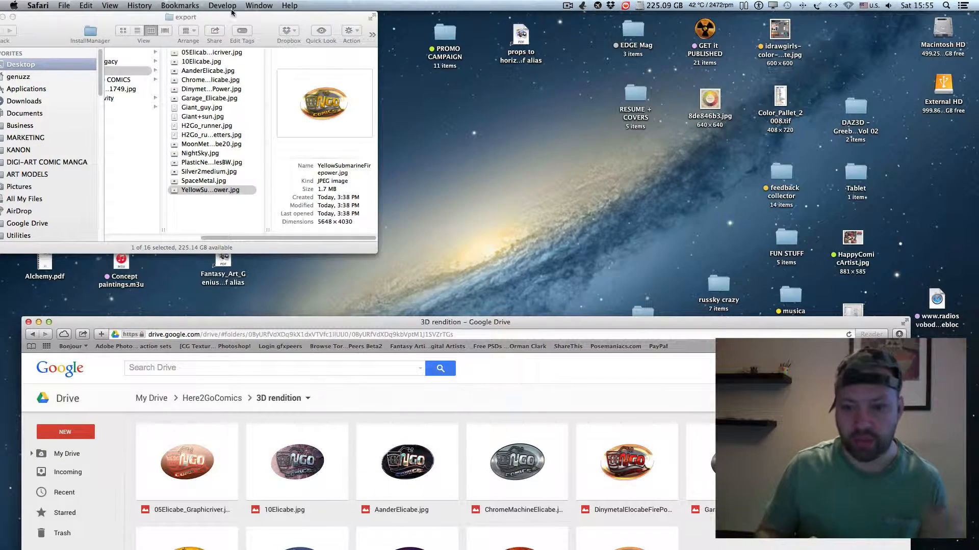
left_click_drag(233, 19, 346, 38)
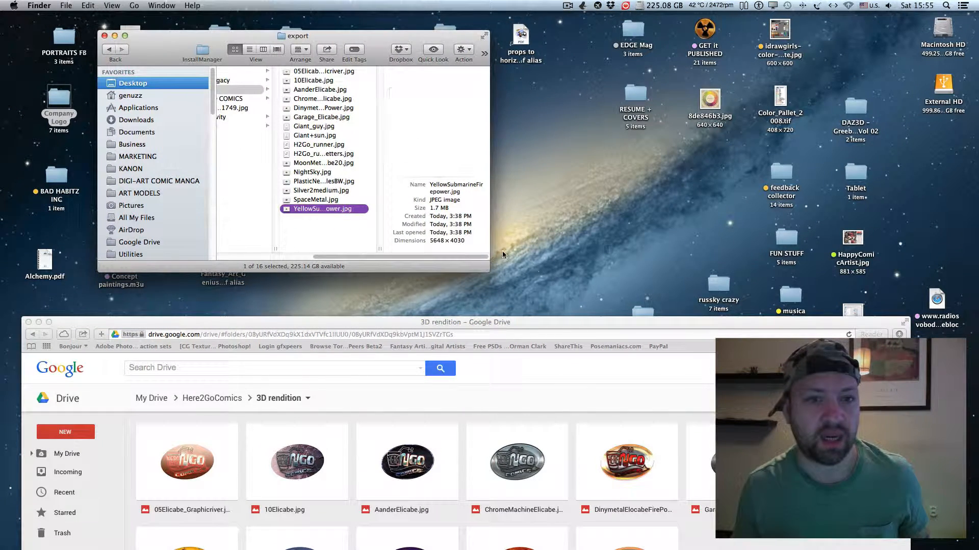
key("super+1")
left_click_drag(647, 362, 837, 483)
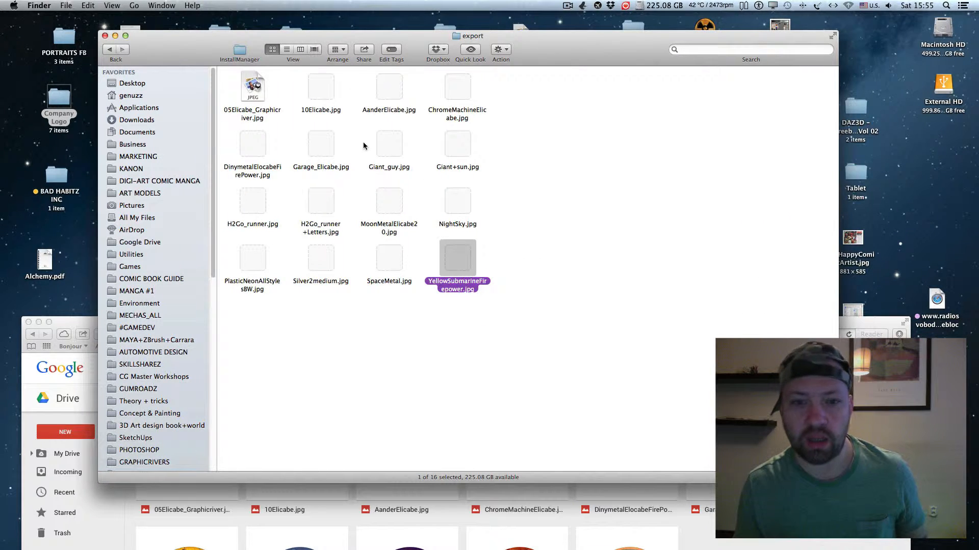
Preview SpaceMetal.jpg from the export folder and close the preview.
left_click(388, 257)
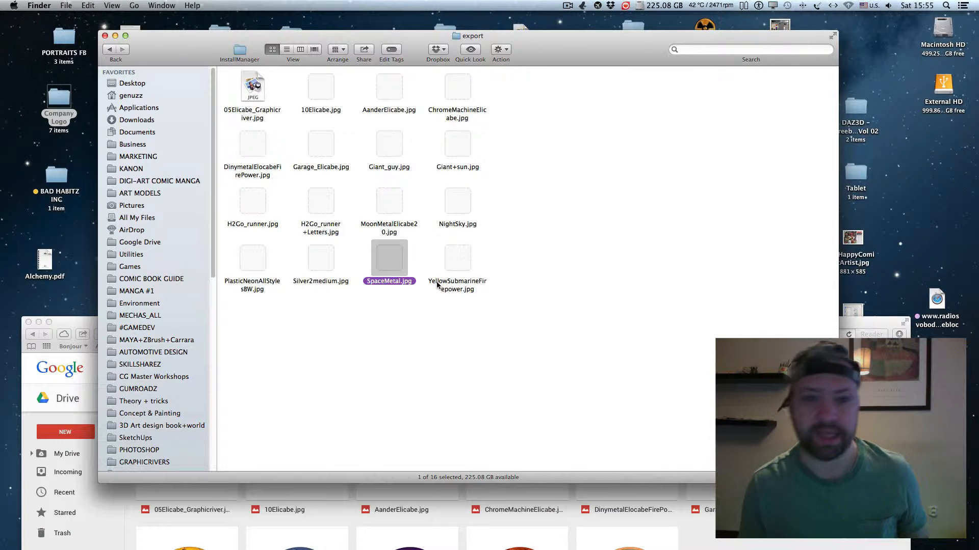
key("space")
key("space")
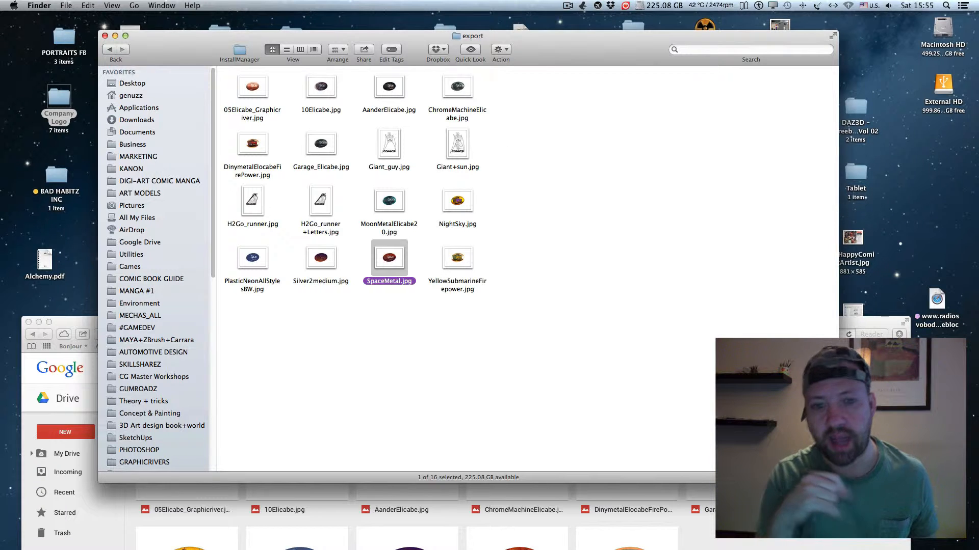
Enlarge the thumbnails in the export folder and tidy them into an evenly spaced grid.
scroll(661, 348, "up", 5)
scroll(661, 348, "down", 2)
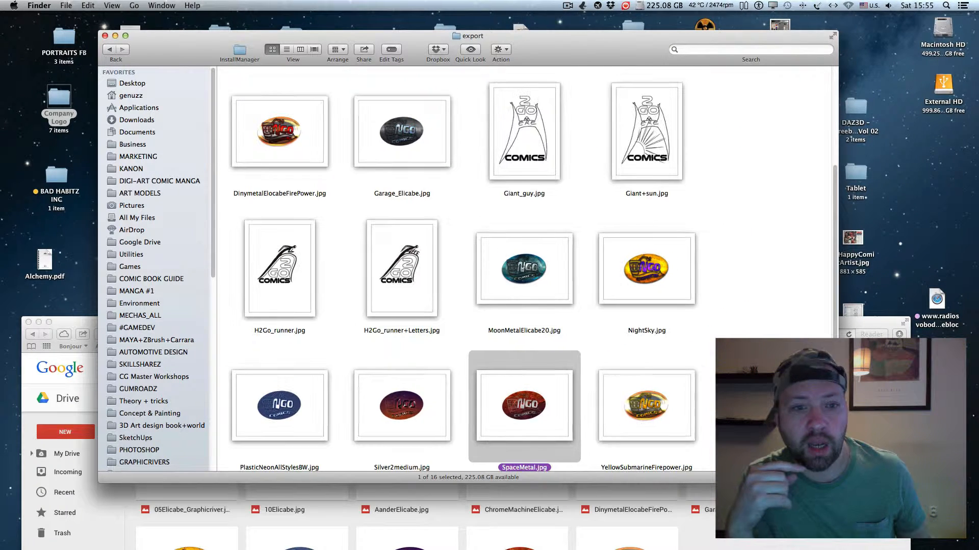
right_click(747, 300)
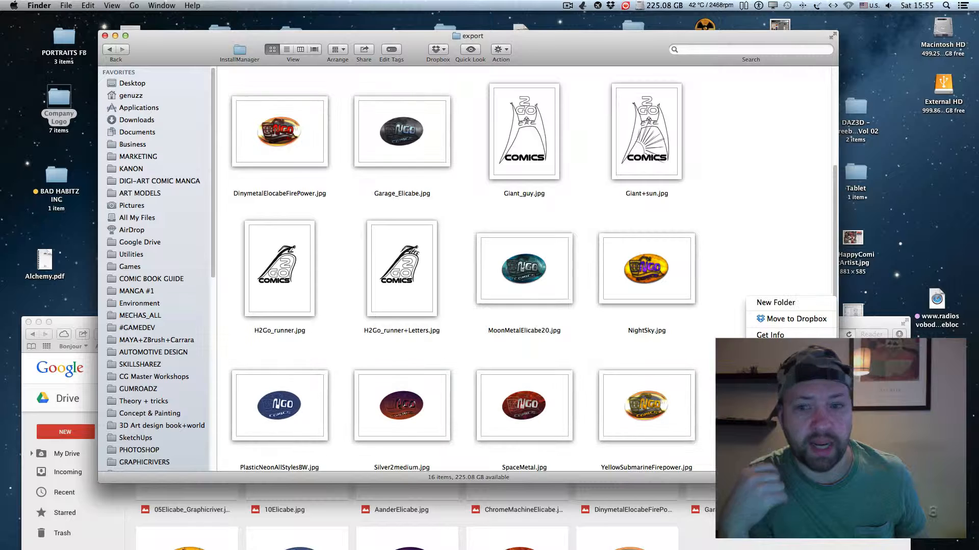
left_click(771, 352)
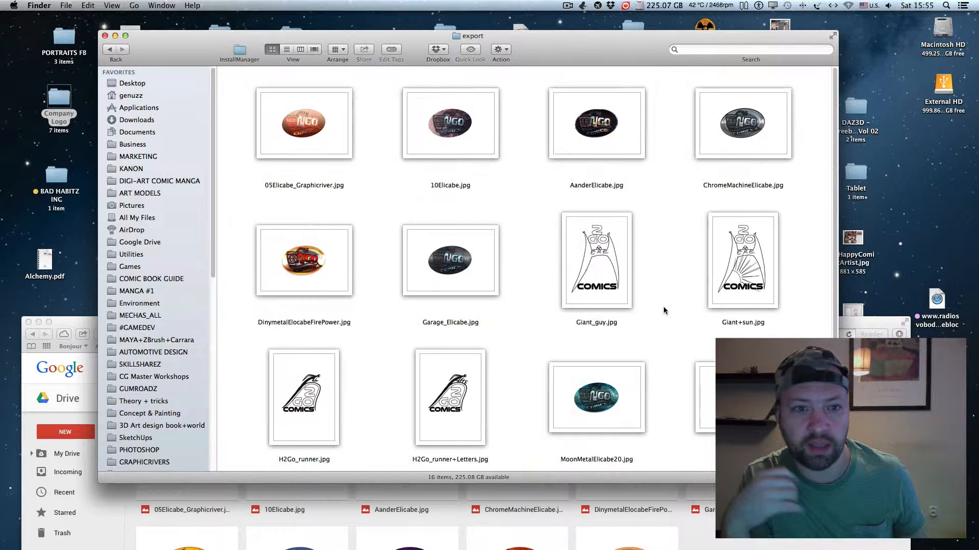
Preview the logo variations from 05Elicabe_Graphicriver.jpg through 10Elicabe.jpg and AanderElicabe.jpg to ChromeMachineElicabe.jpg.
left_click(336, 127)
key("space")
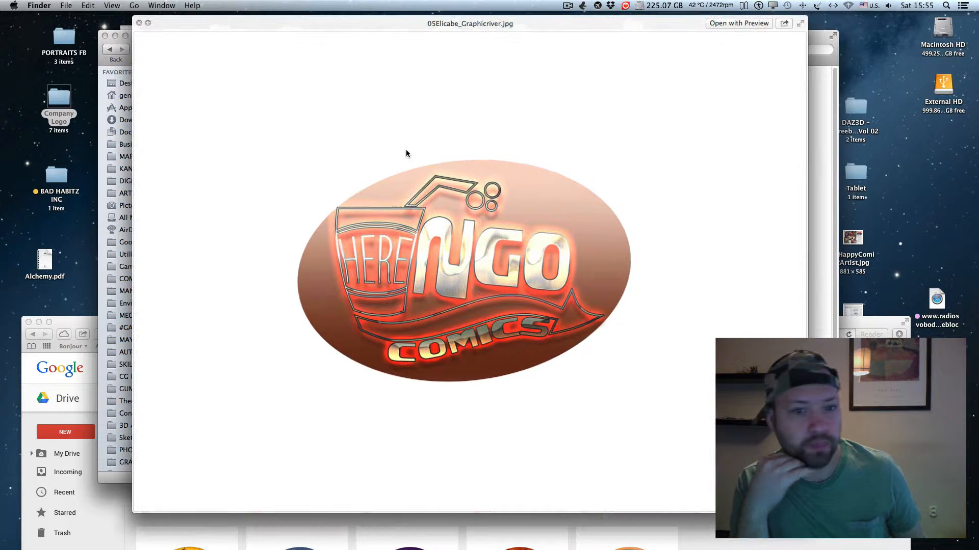
key("Right")
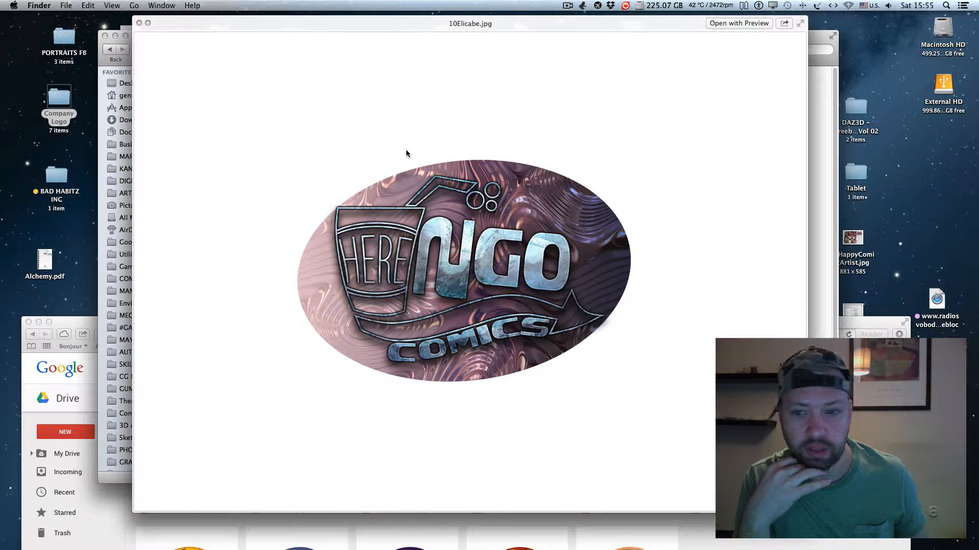
key("Right")
key("Right")
key("space")
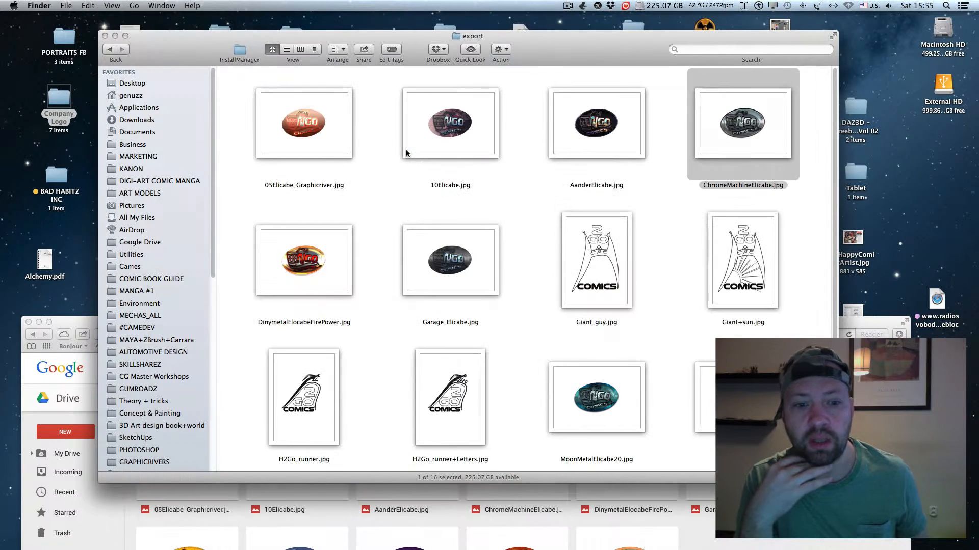
Preview the logo variations DinymetalElocabeFirePower.jpg and Garage_Elicabe.jpg one after the other.
left_click(290, 254)
key("space")
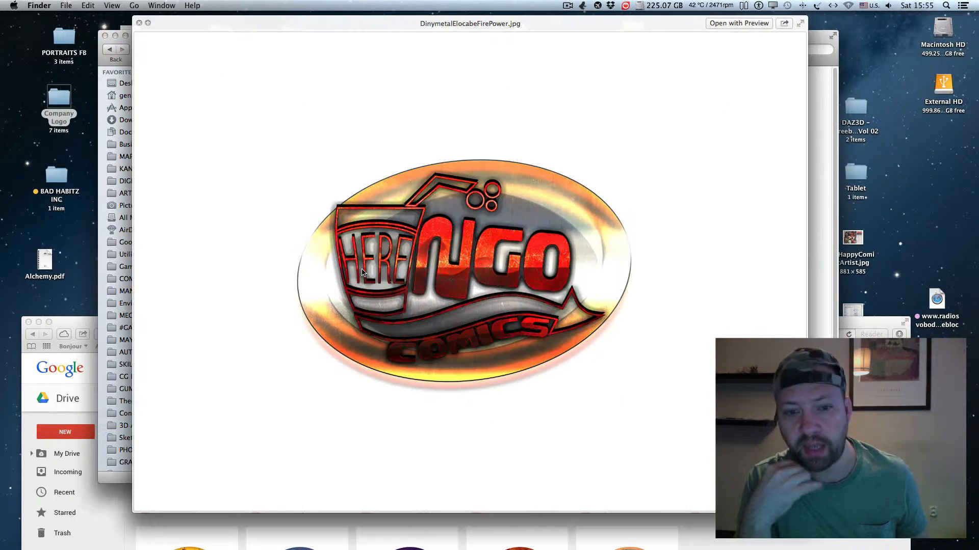
key("space")
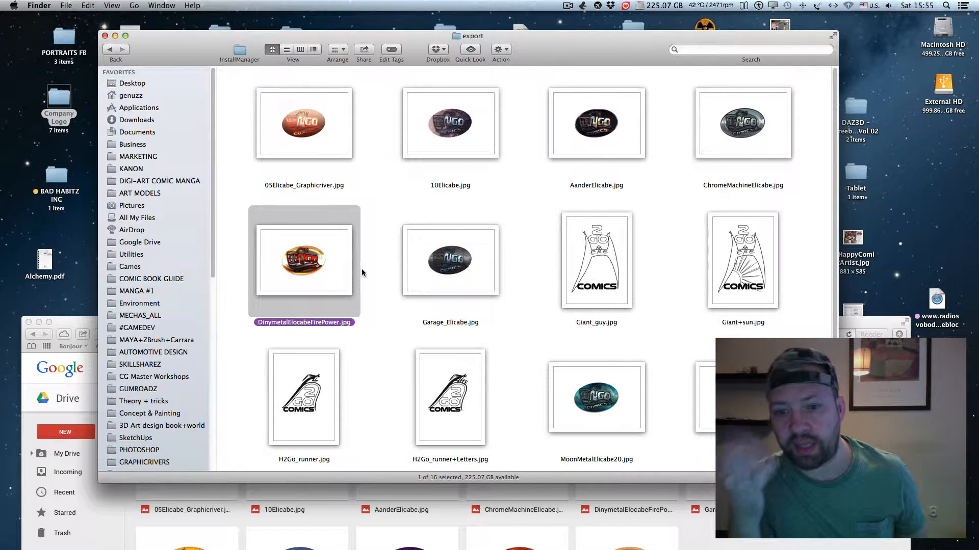
key("Right")
key("space")
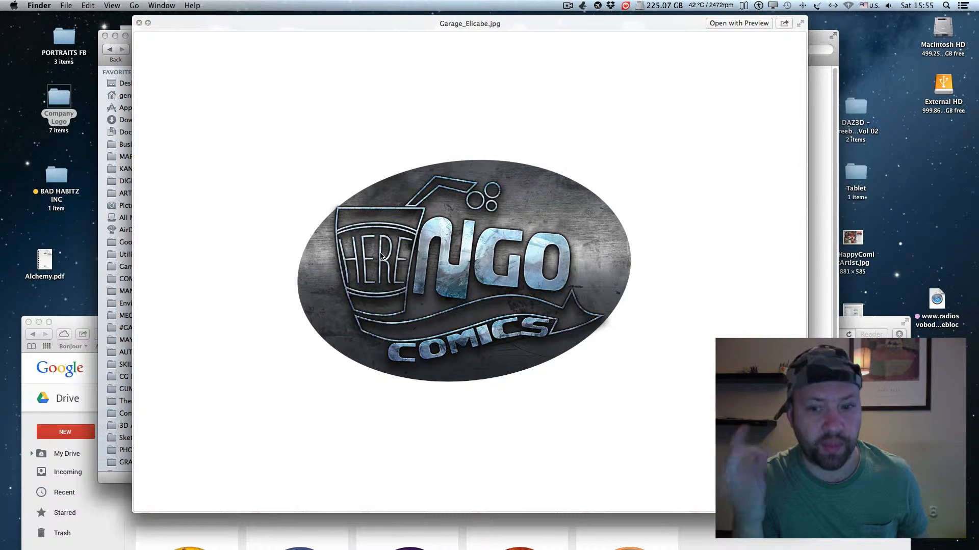
key("space")
Preview the logo variations MoonMetalElicabe20.jpg and NightSky.jpg.
left_click(644, 423)
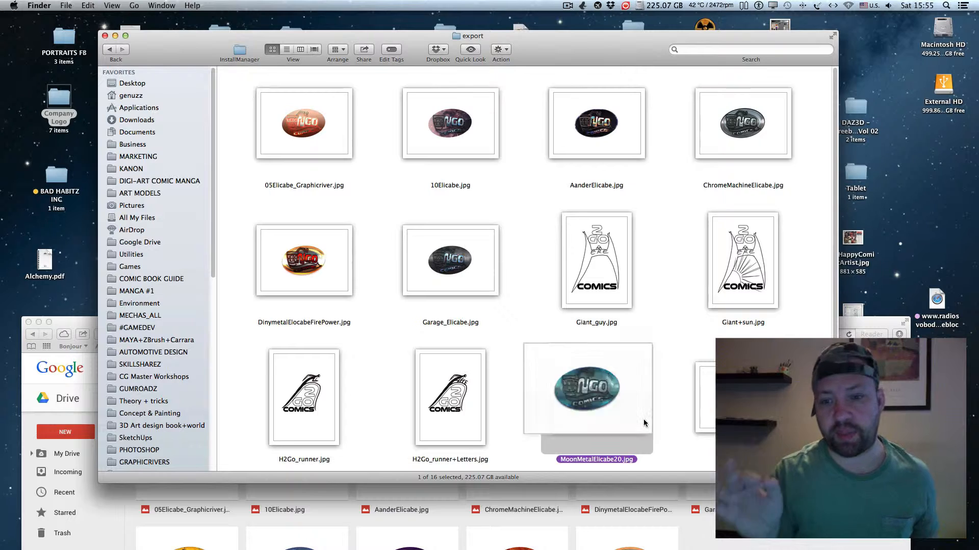
key("space")
key("Right")
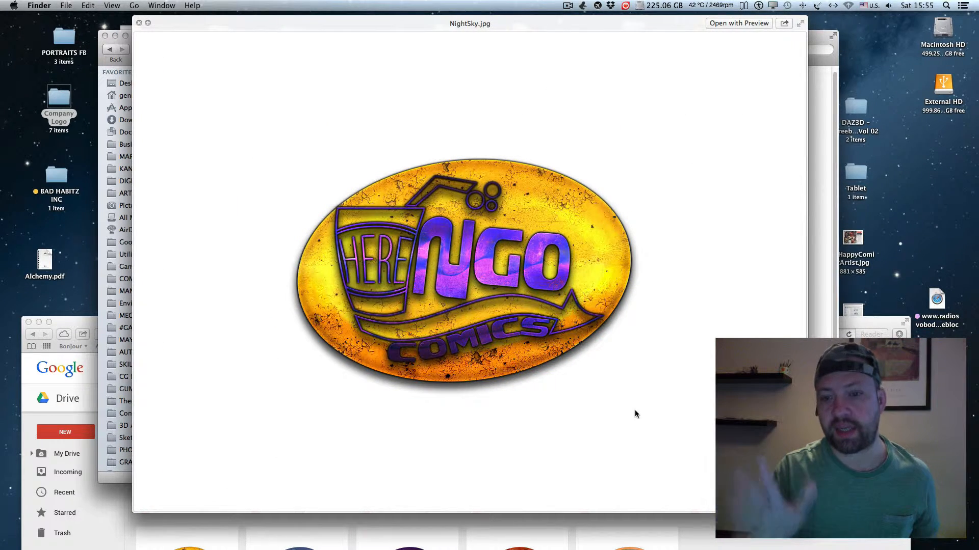
key("space")
Preview the last row of logo variations, from PlasticNeonAllStylesBW.jpg through Silver2medium.jpg and SpaceMetal.jpg to YellowSubmarineFirepower.jpg.
scroll(636, 414, "down", 3)
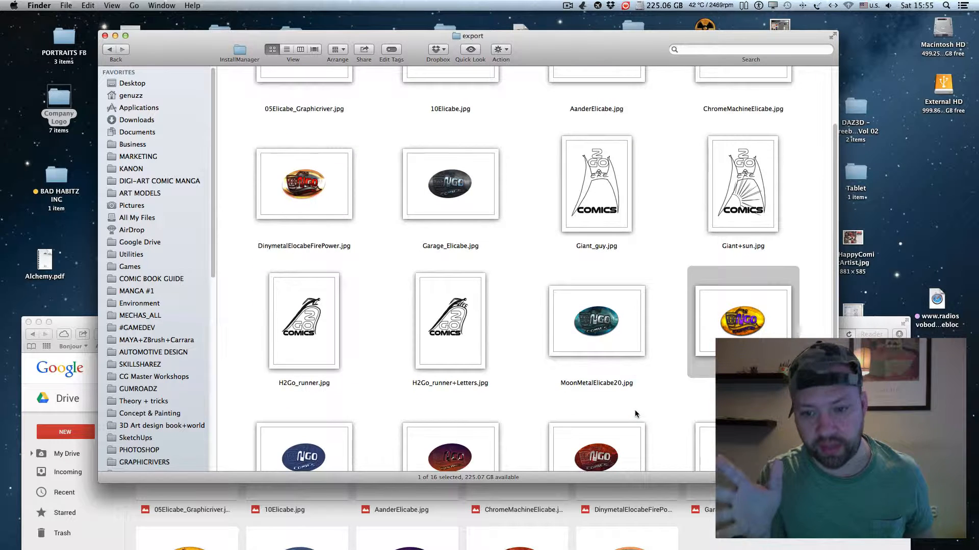
scroll(636, 414, "down", 1)
left_click(280, 424)
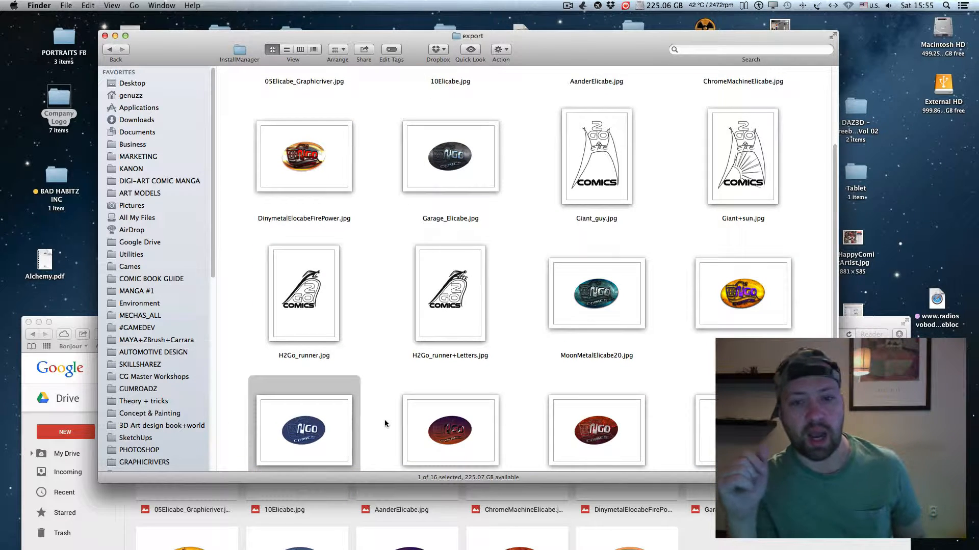
key("space")
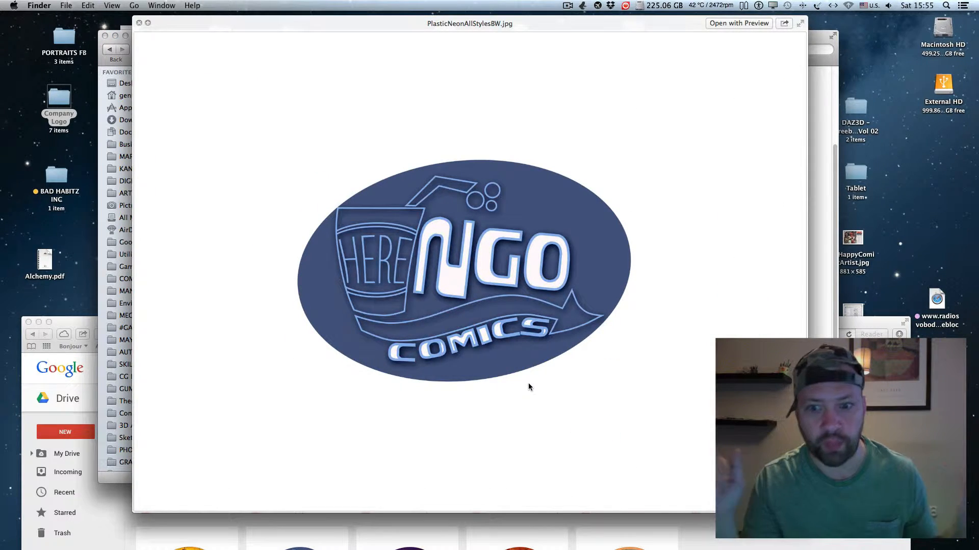
key("Right")
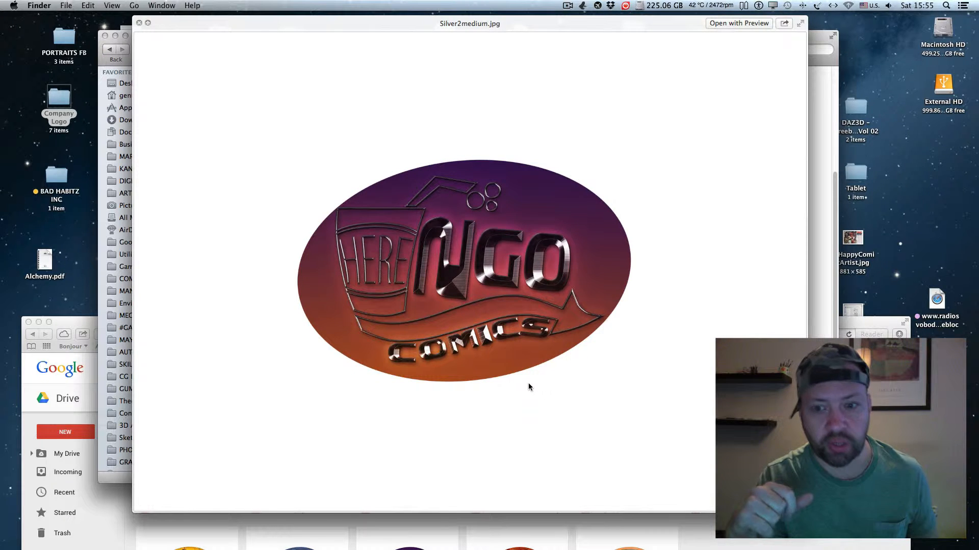
key("Right")
key("Right")
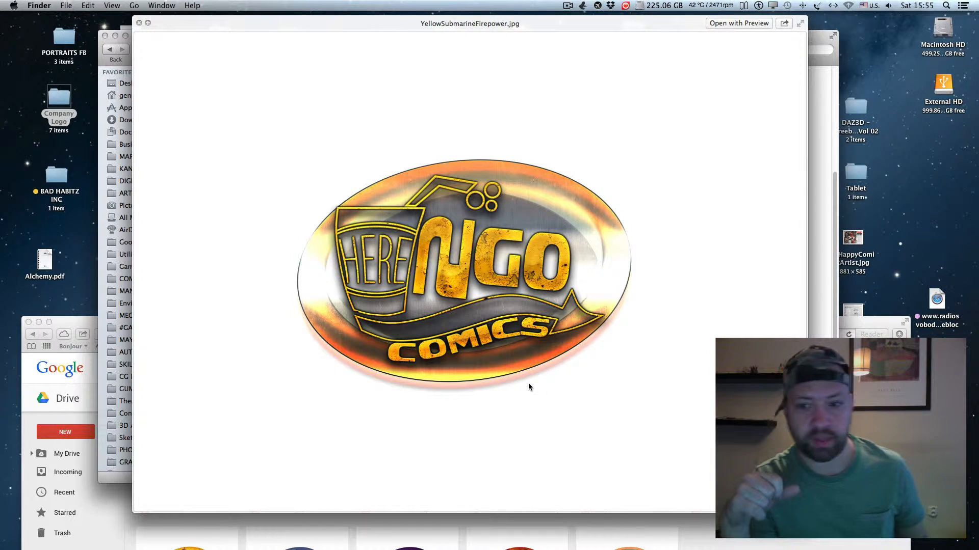
key("space")
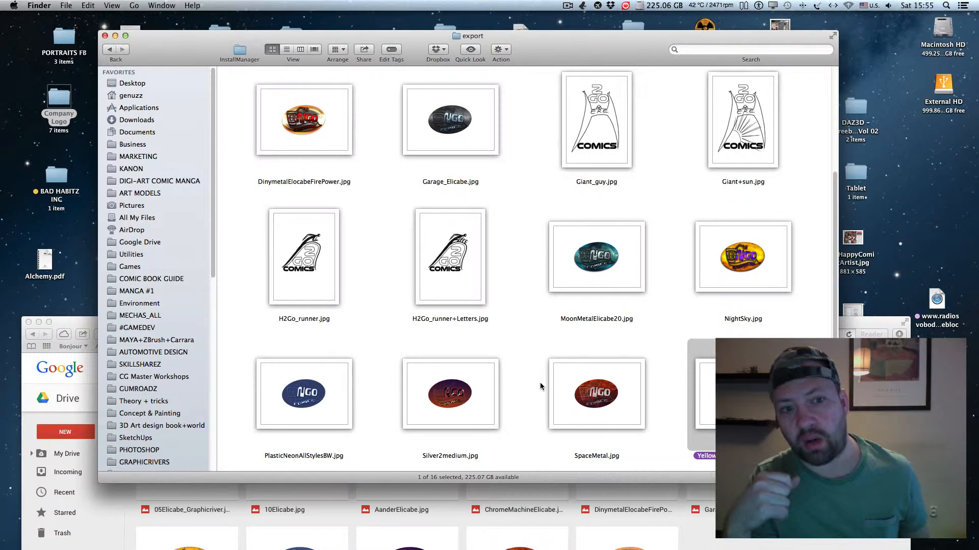
left_click(575, 5)
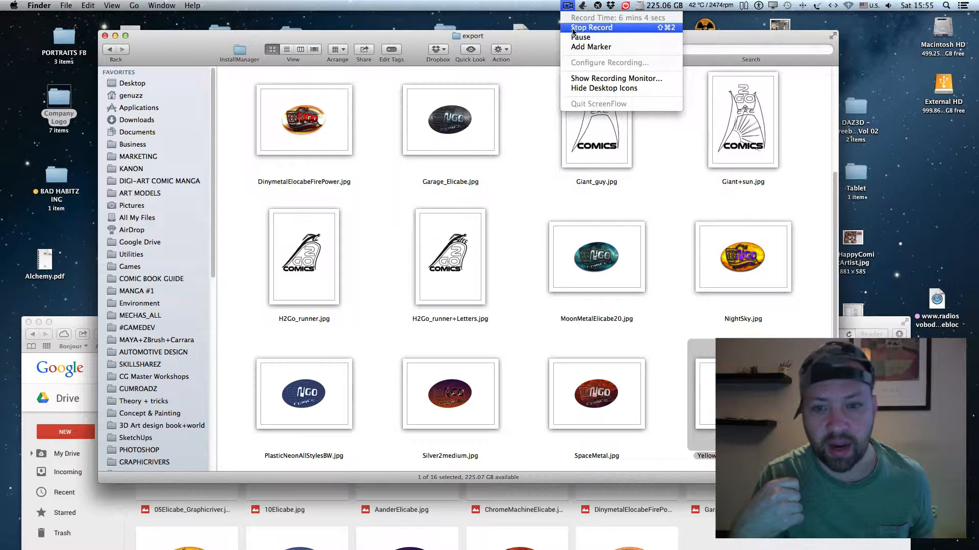